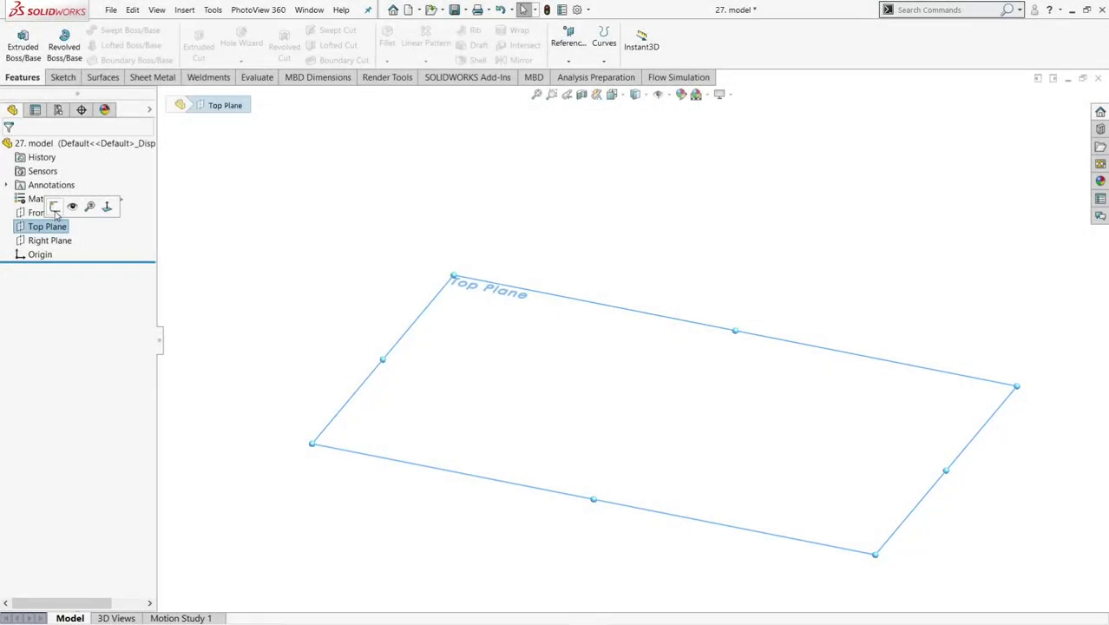
# - Sketch a 100 × 40 center rectangle about the origin on the Top Plane
pyautogui.click(58, 216)
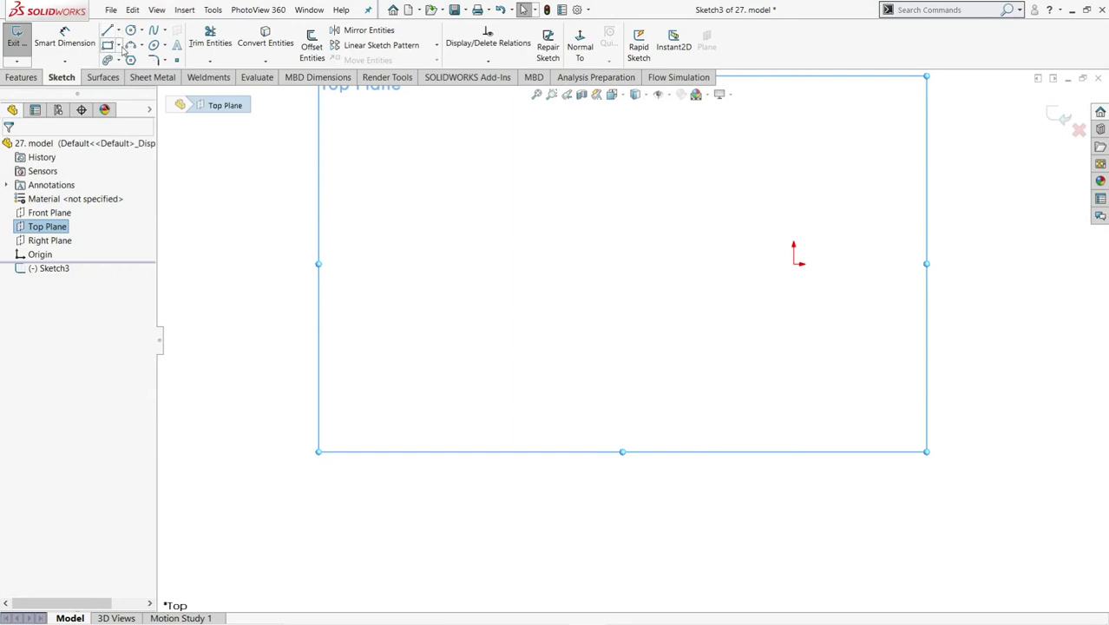
pyautogui.click(119, 45)
pyautogui.click(143, 74)
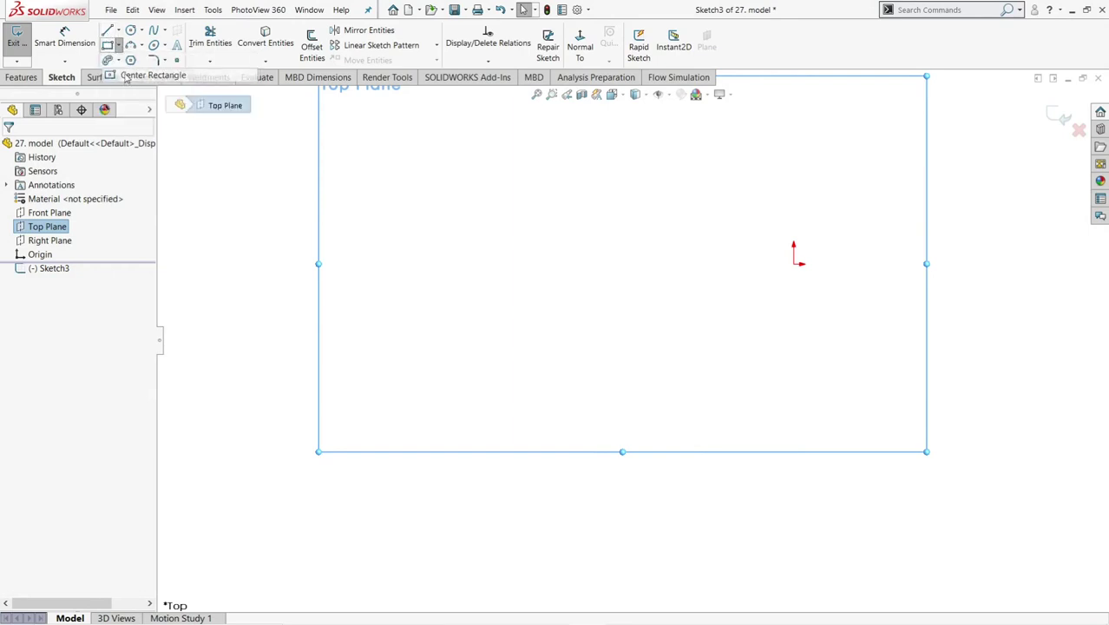
pyautogui.click(794, 263)
pyautogui.write('40')
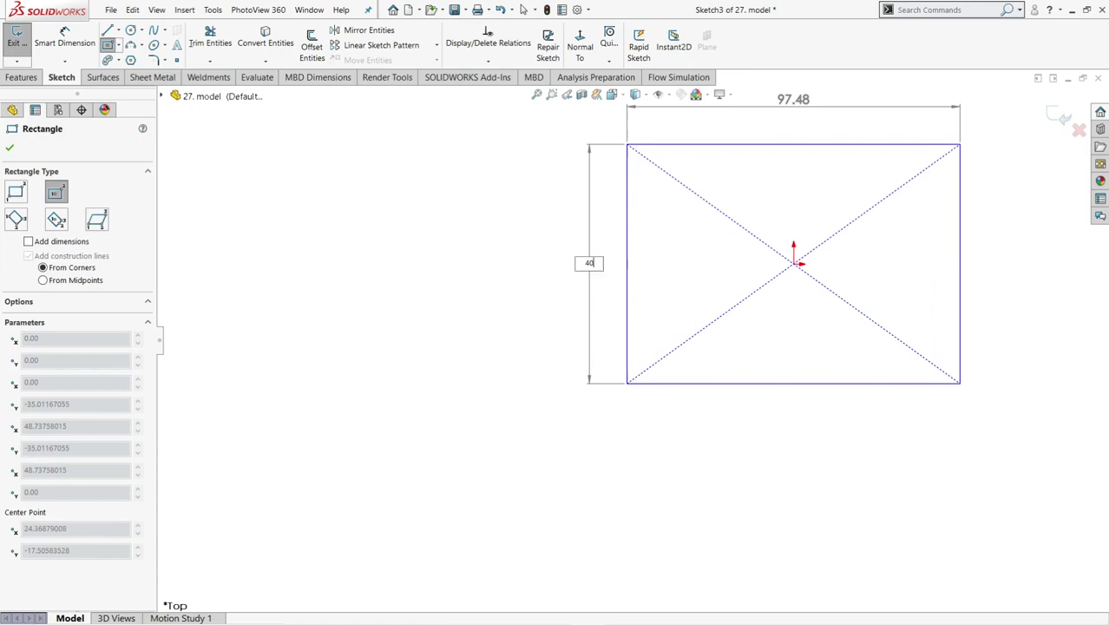
pyautogui.press('Return')
pyautogui.write('100')
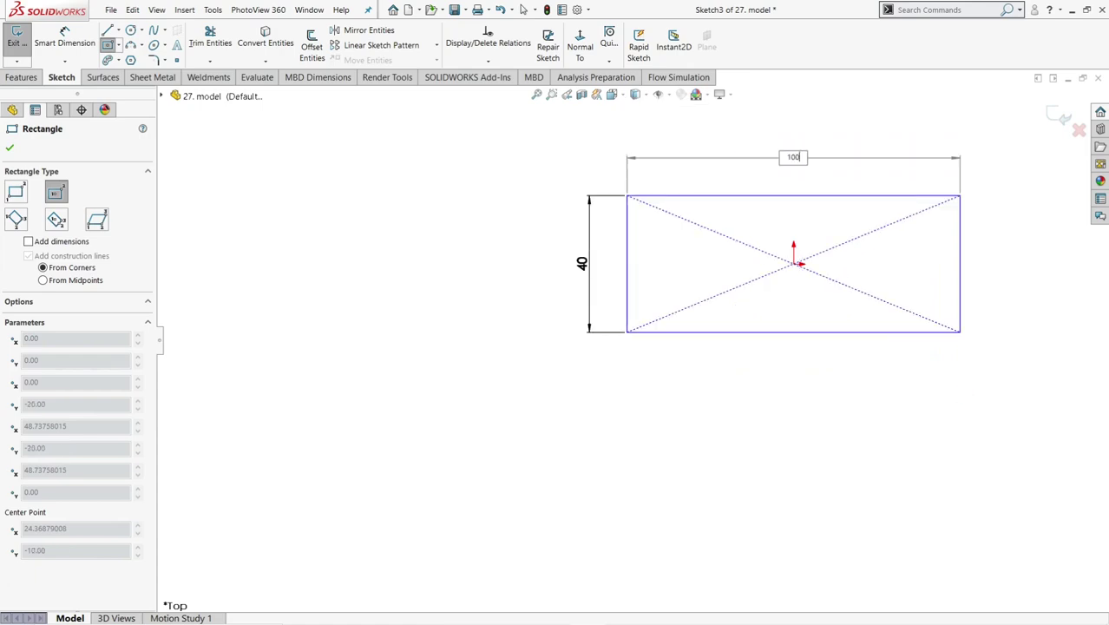
pyautogui.press('Return')
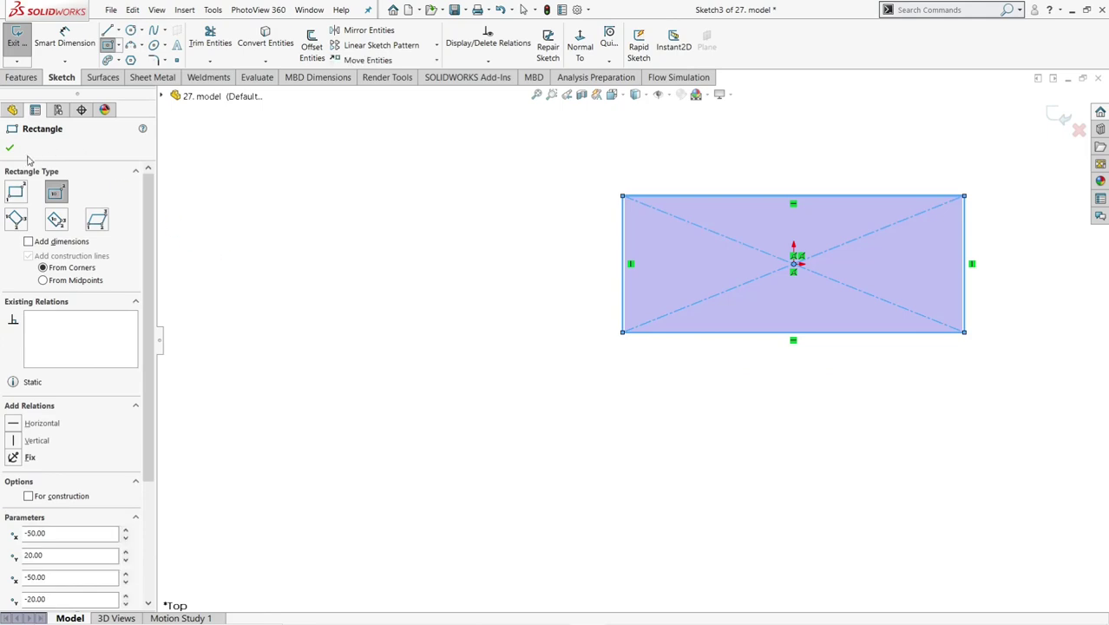
pyautogui.click(10, 148)
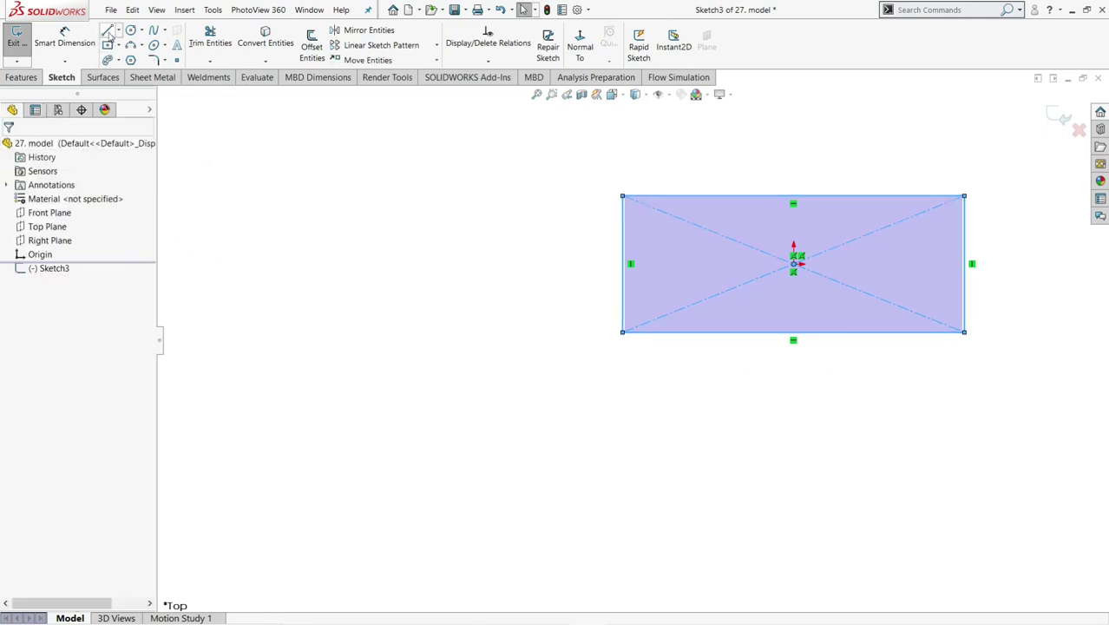
# - Draw a vertical, horizontal and vertical line chain forming a stem below the rectangle's bottom edge
pyautogui.press('l')
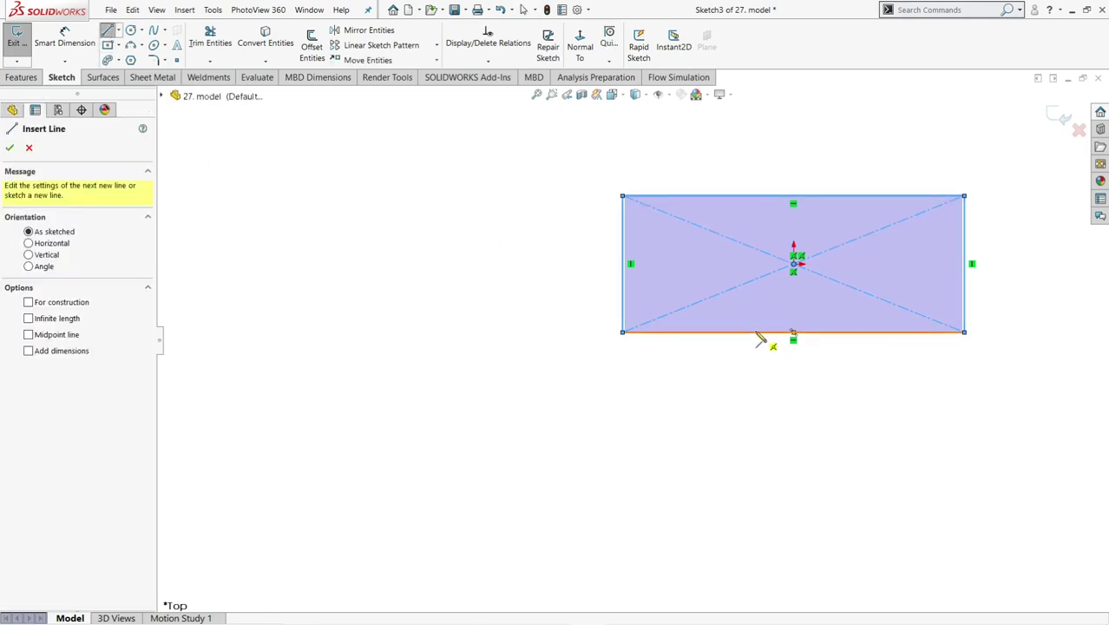
pyautogui.click(754, 332)
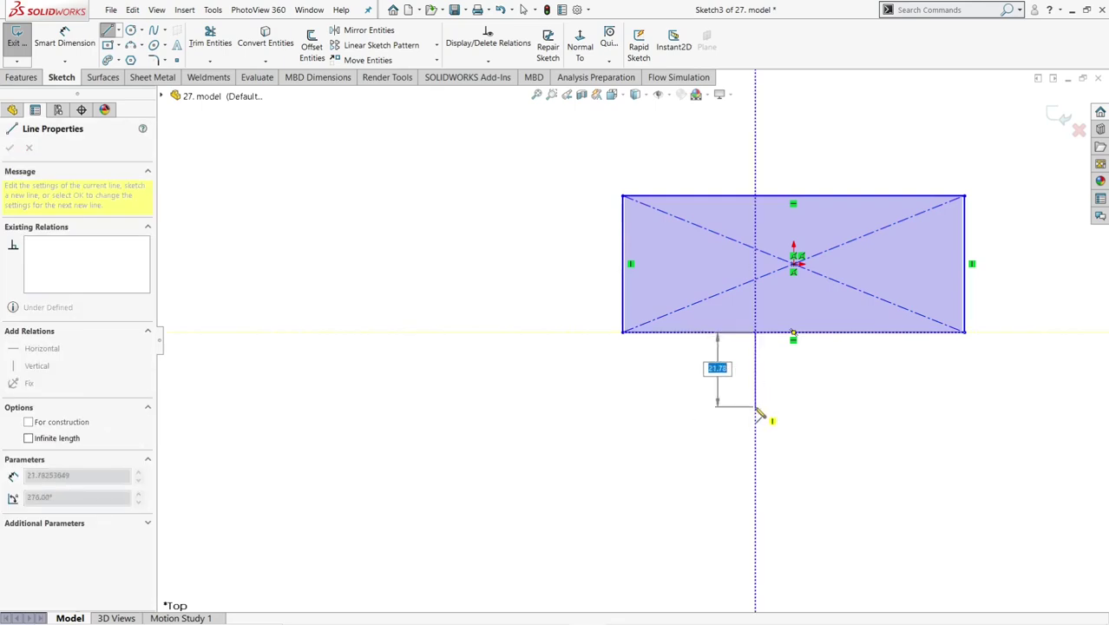
pyautogui.click(755, 406)
pyautogui.write('25')
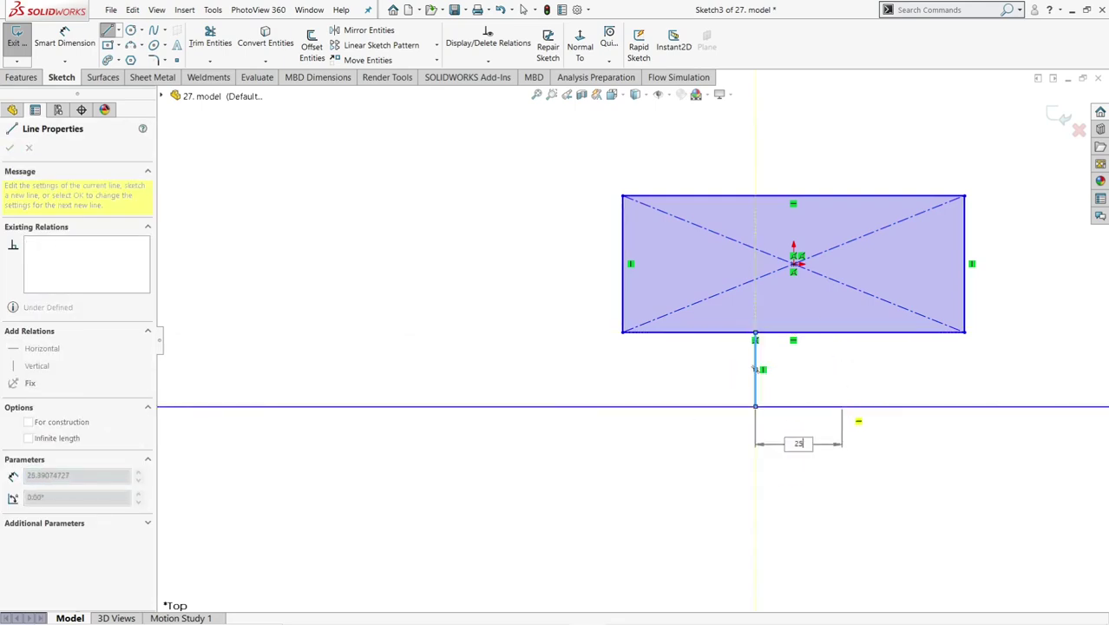
pyautogui.click(841, 406)
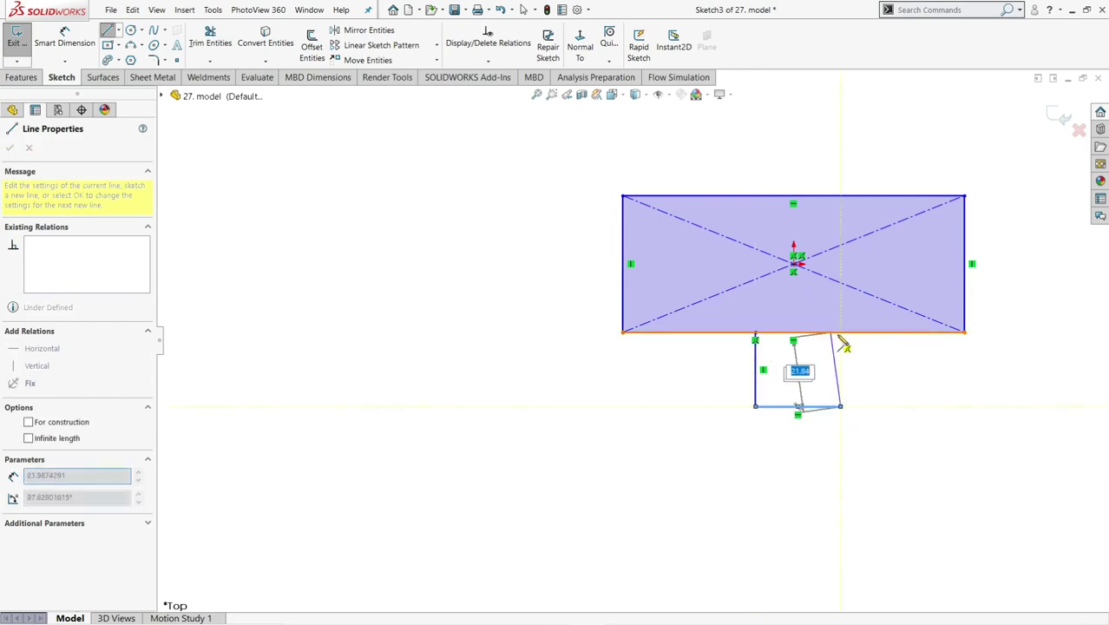
pyautogui.click(841, 335)
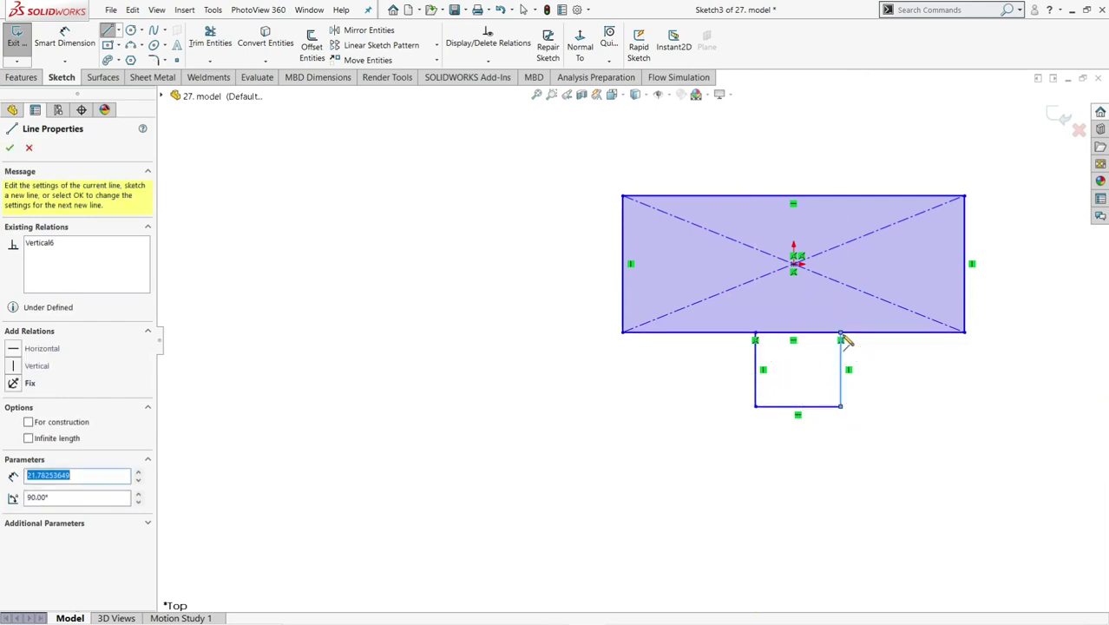
pyautogui.press('Escape')
pyautogui.press('Escape')
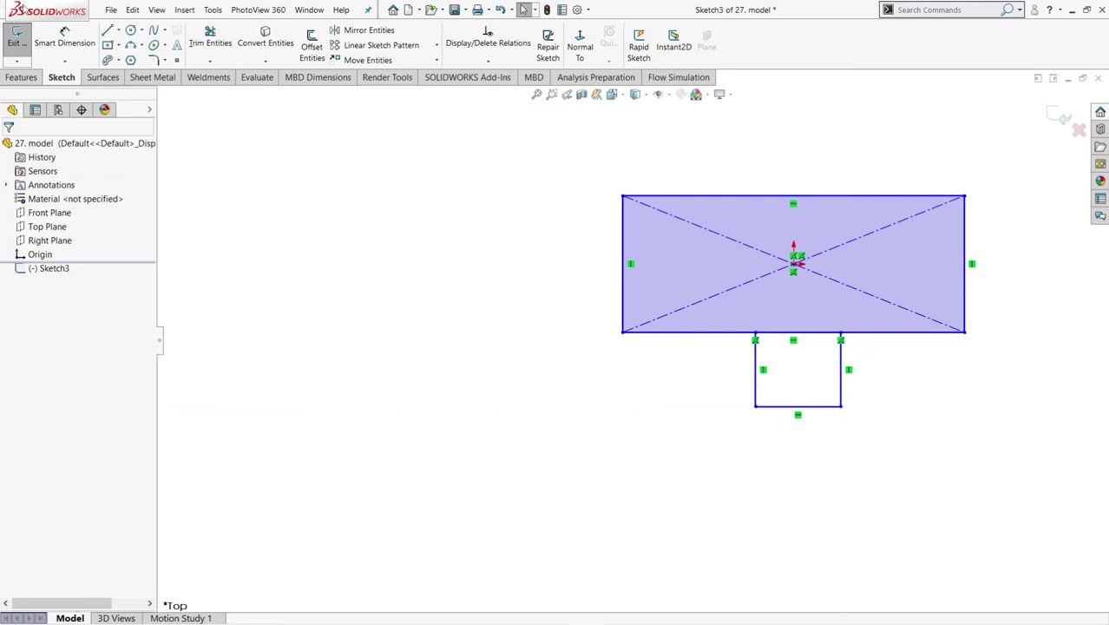
pyautogui.click(65, 40)
# - Dimension the stem: width 20, length 15 and a 10 offset from the origin
pyautogui.click(809, 406)
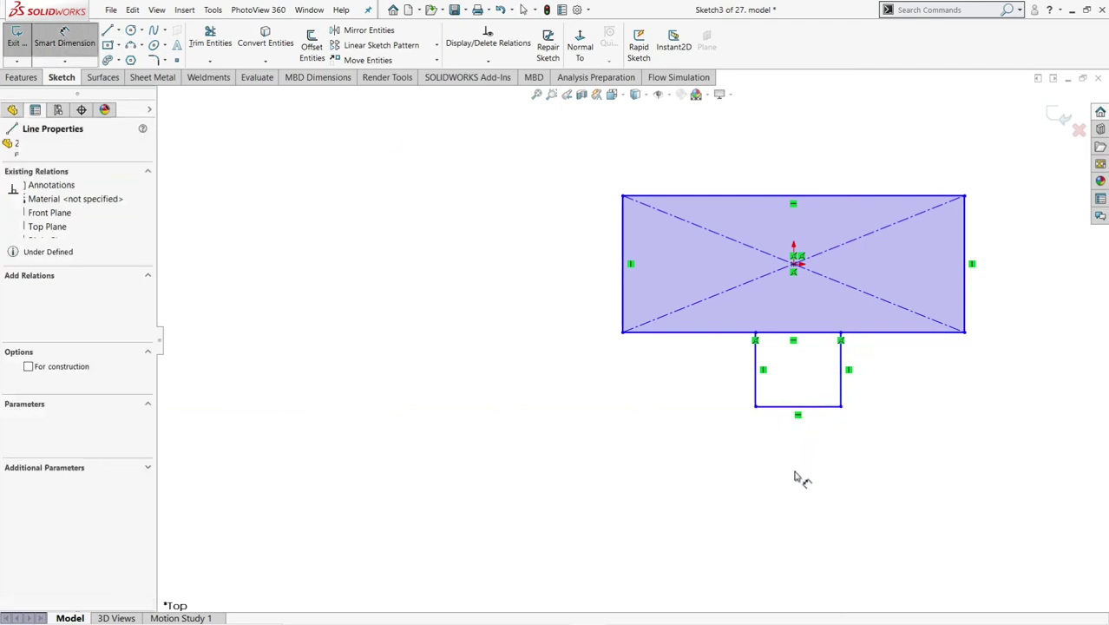
pyautogui.click(796, 484)
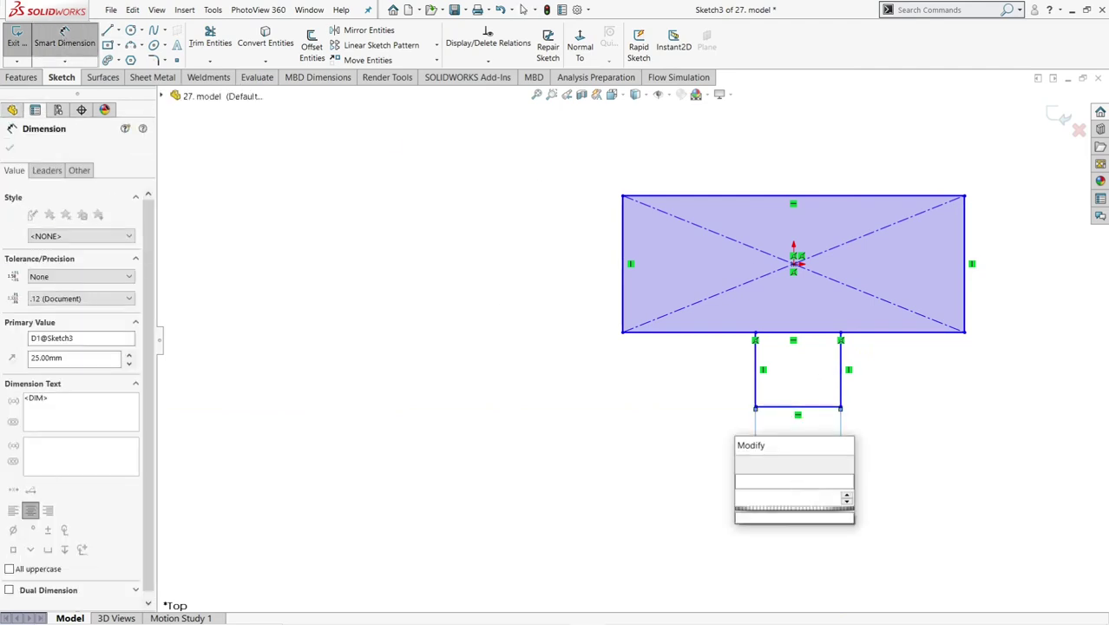
pyautogui.write('20')
pyautogui.press('Return')
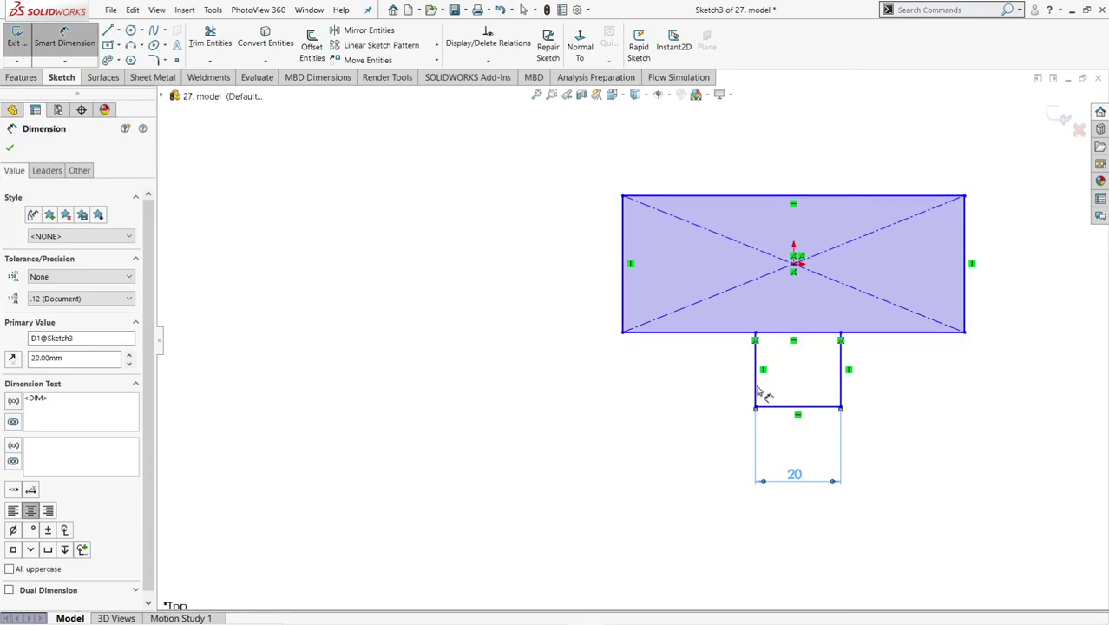
pyautogui.click(756, 390)
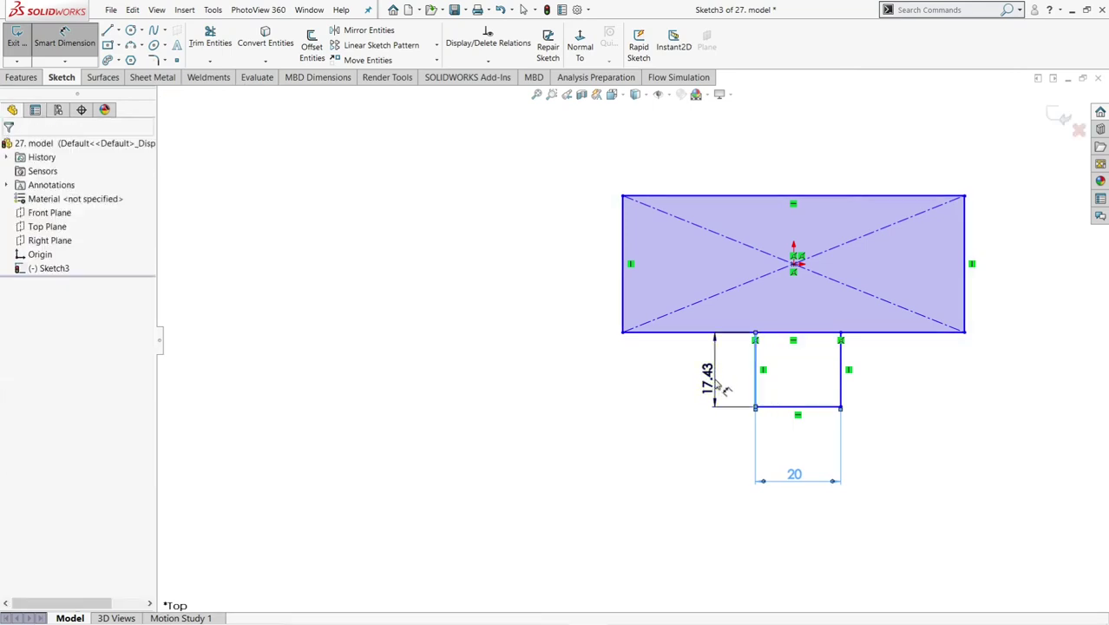
pyautogui.click(716, 386)
pyautogui.press('Return')
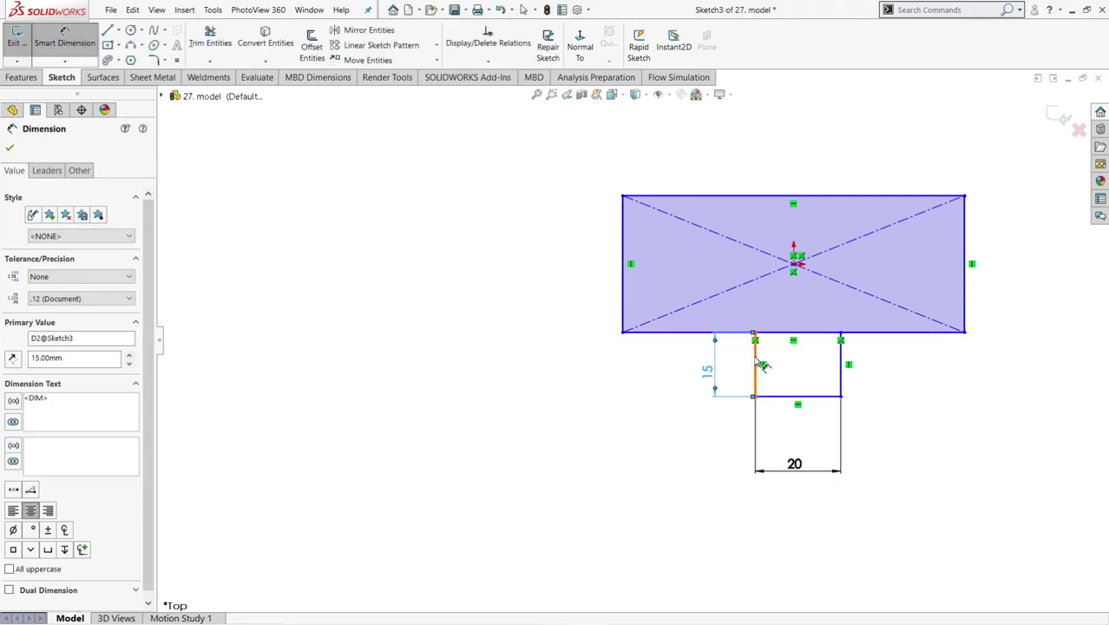
pyautogui.click(761, 365)
pyautogui.click(792, 260)
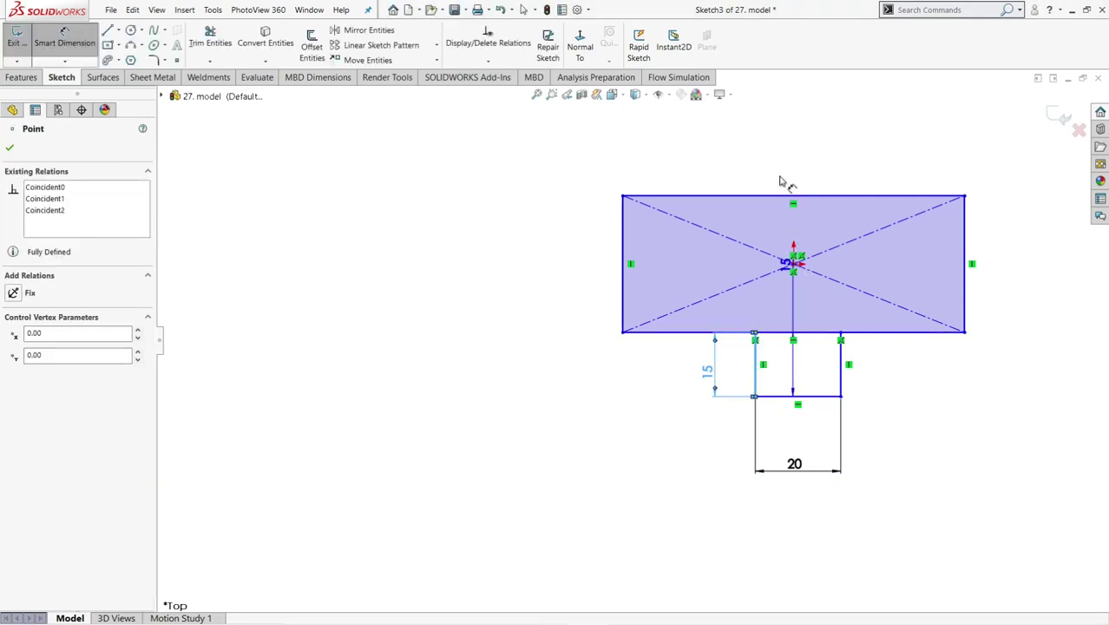
pyautogui.click(784, 171)
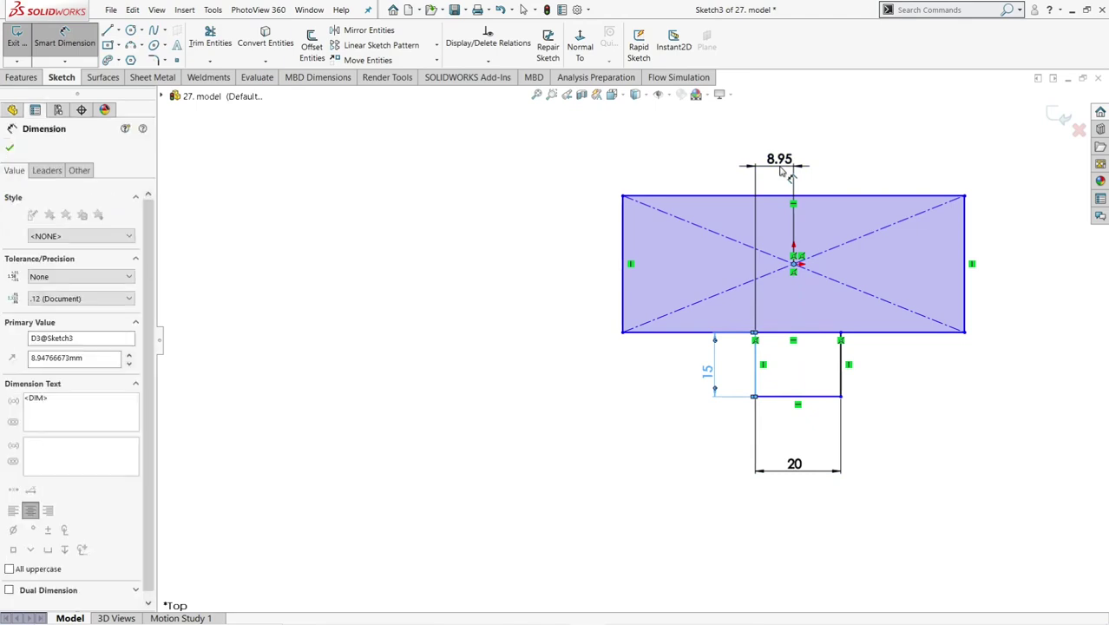
pyautogui.write('10')
pyautogui.press('Return')
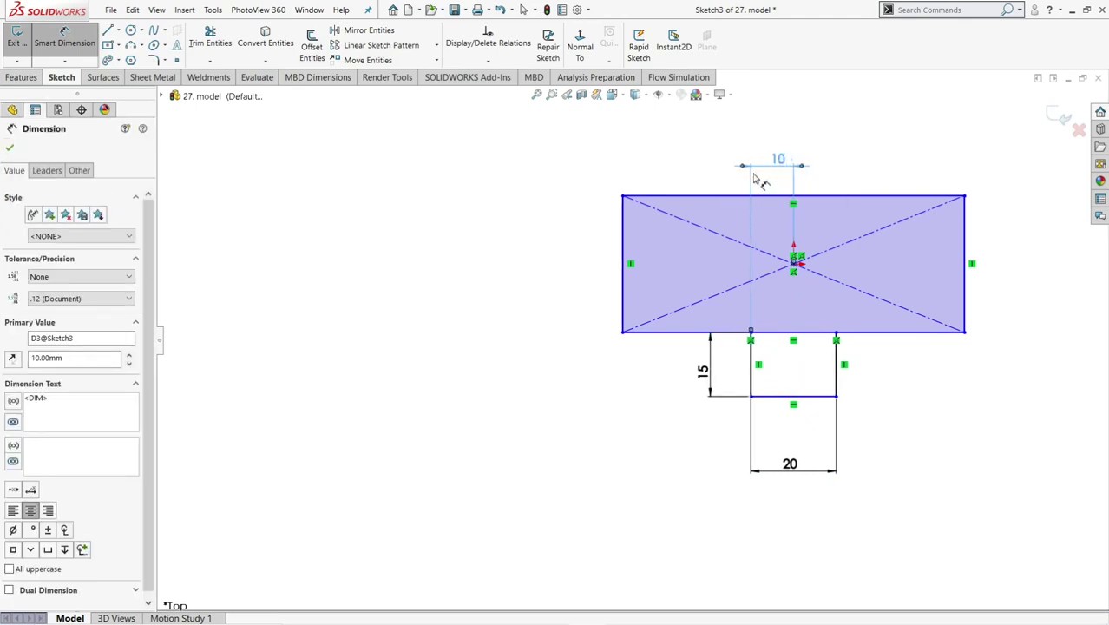
pyautogui.click(8, 150)
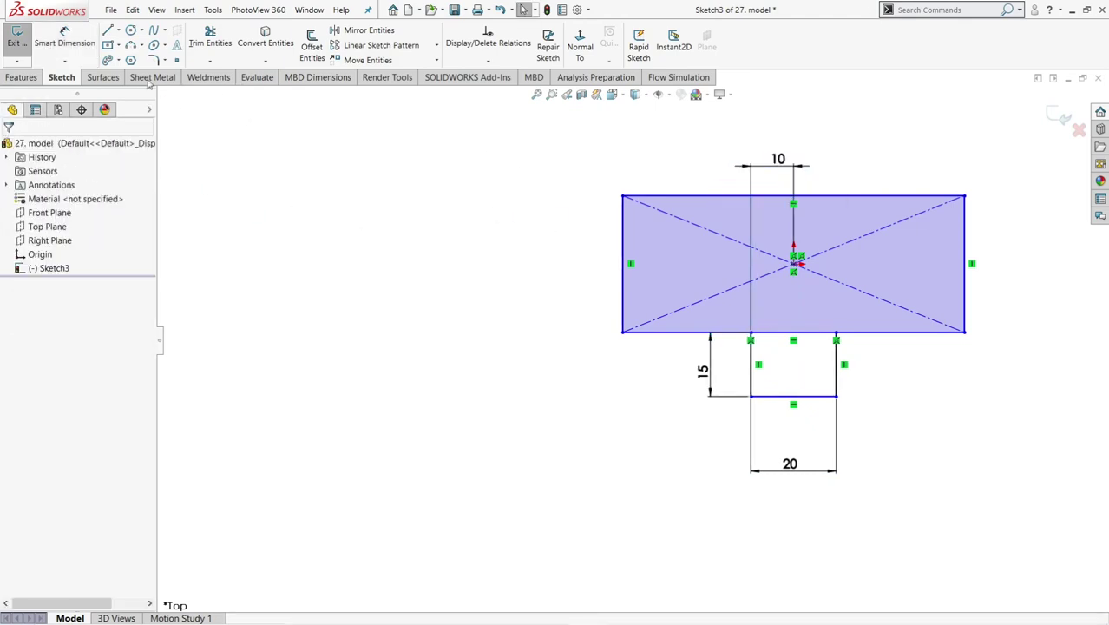
# - Trim away the edge shared by the rectangle and the stem to form a T
pyautogui.click(210, 41)
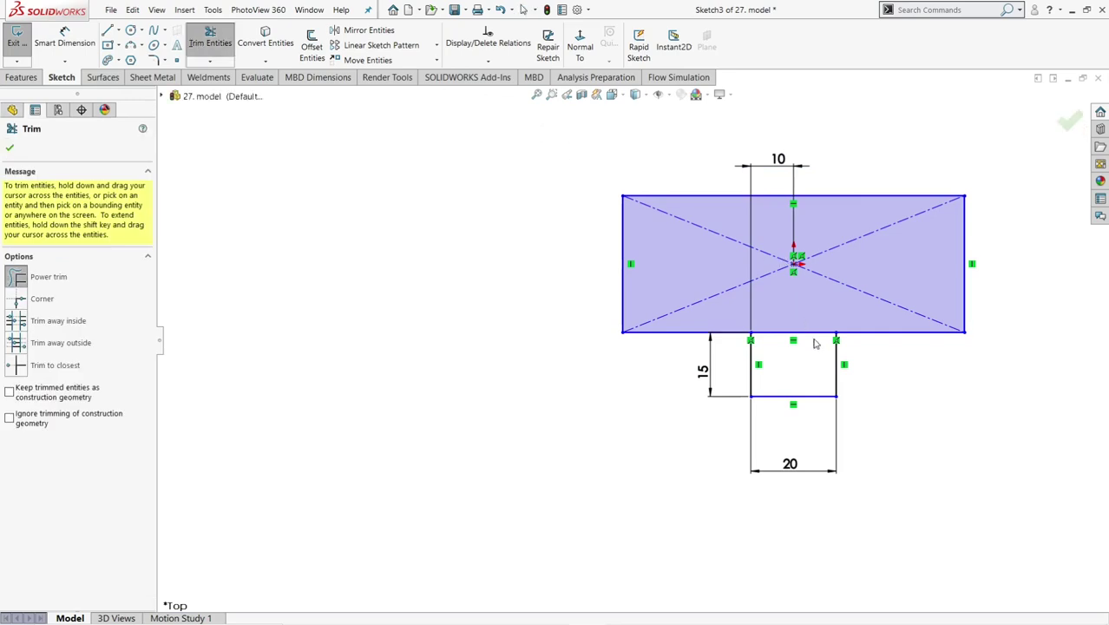
pyautogui.click(807, 333)
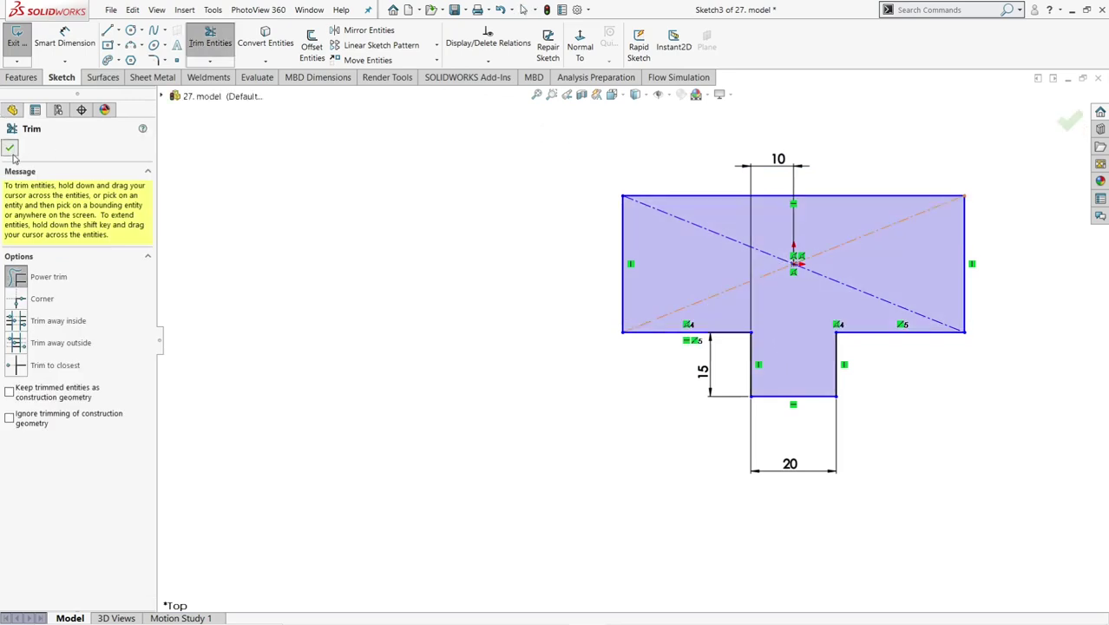
pyautogui.click(10, 149)
# - Extrude the T-shaped sketch 15 mm into a solid base
pyautogui.click(21, 77)
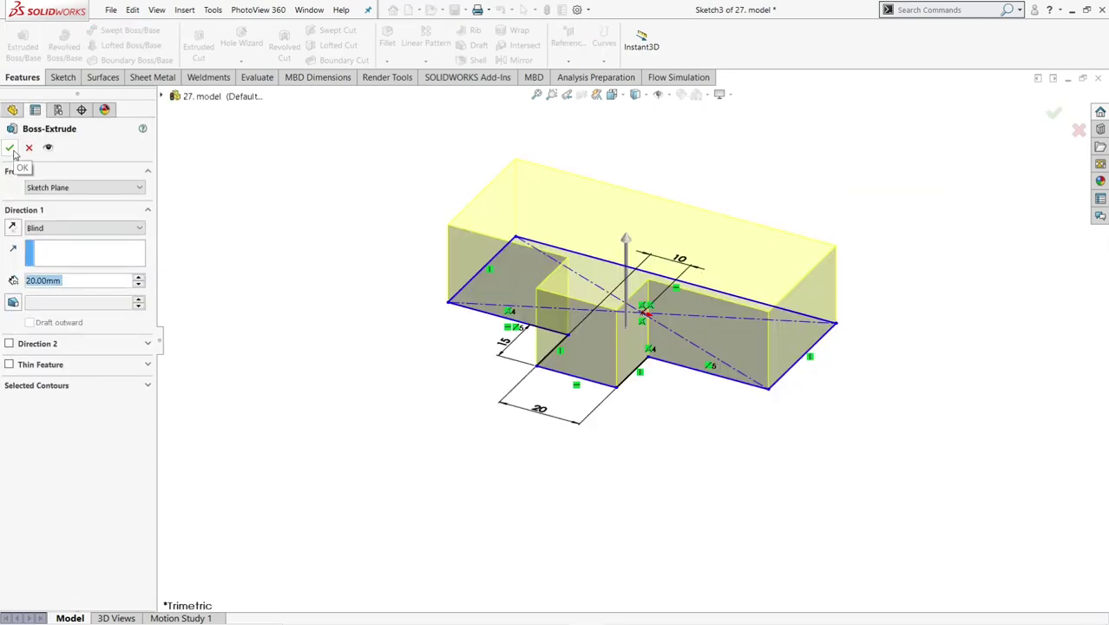
pyautogui.write('15')
pyautogui.press('Return')
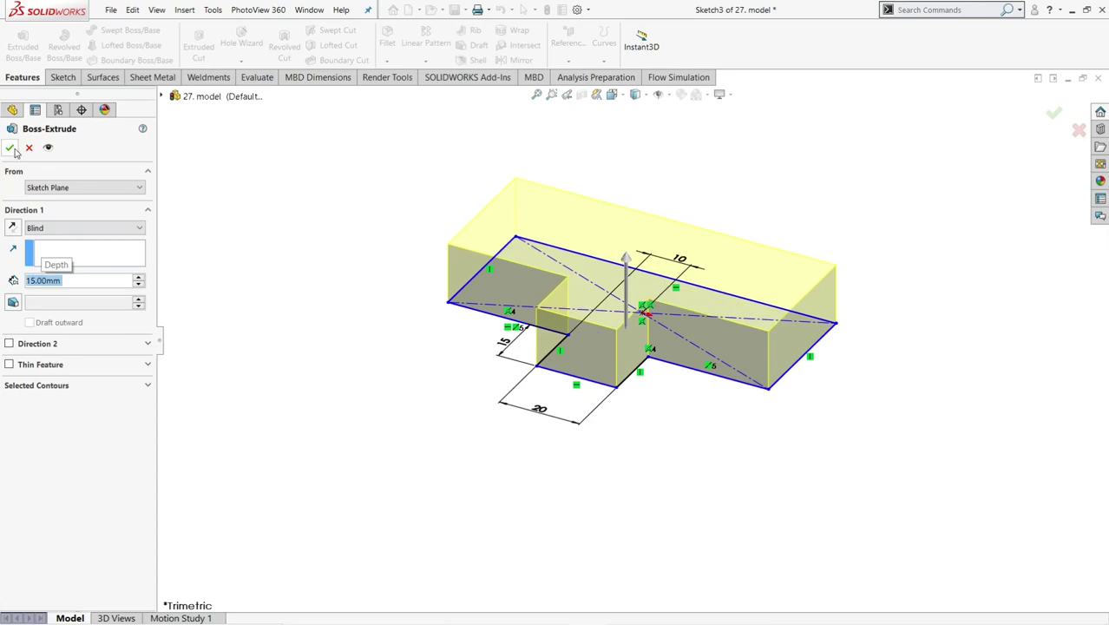
pyautogui.click(9, 148)
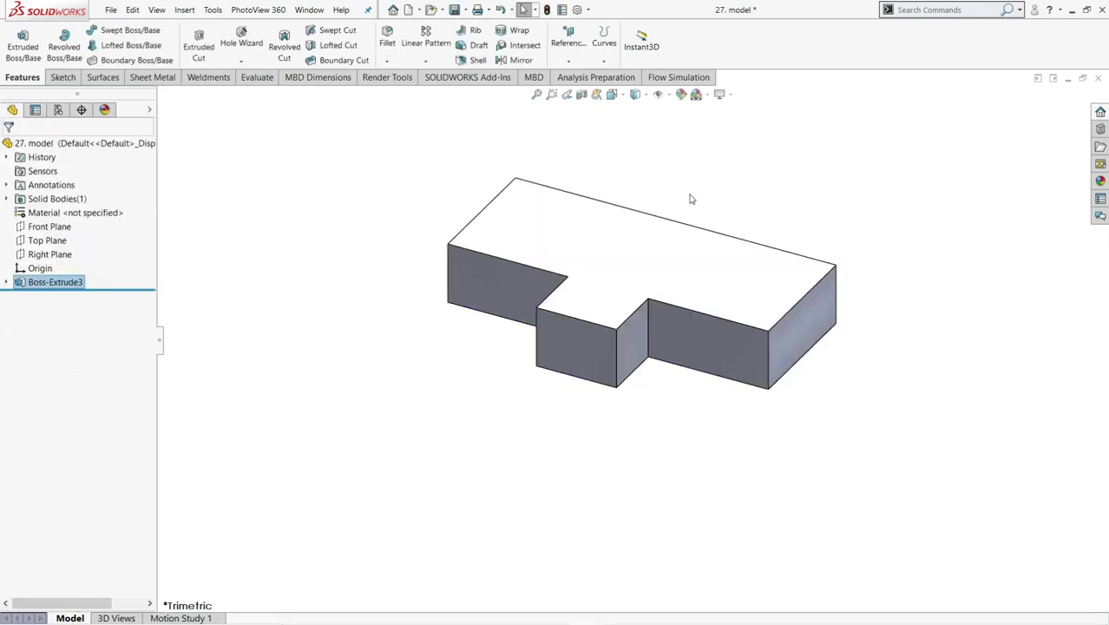
# - Orbit the base and open a new sketch on its long front face
pyautogui.moveTo(902, 327); pyautogui.dragTo(737, 315, button='middle')
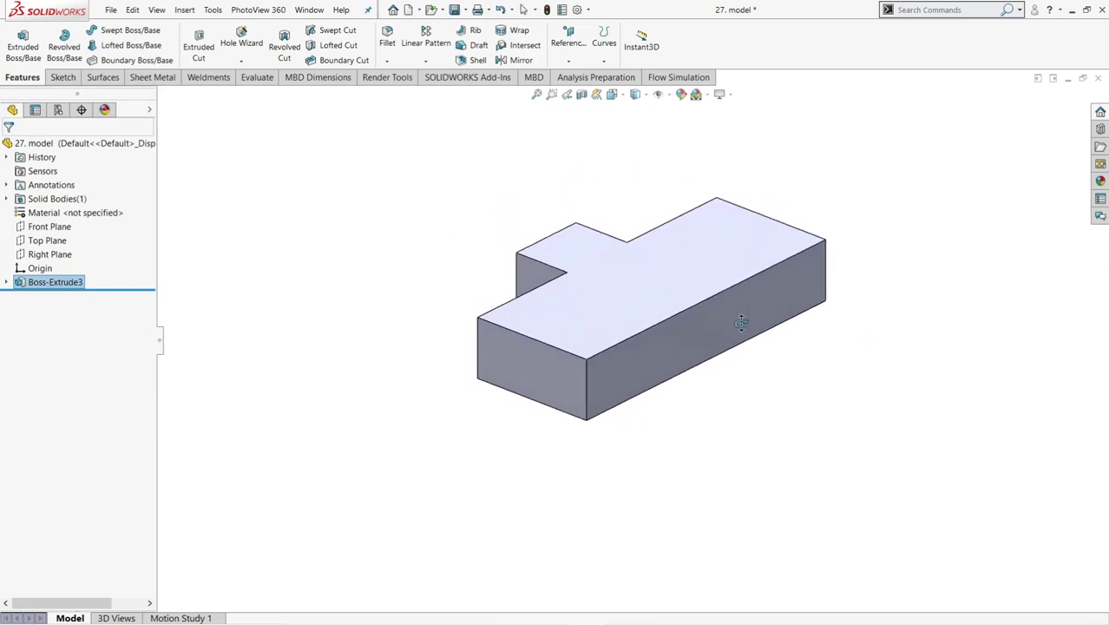
pyautogui.click(737, 315)
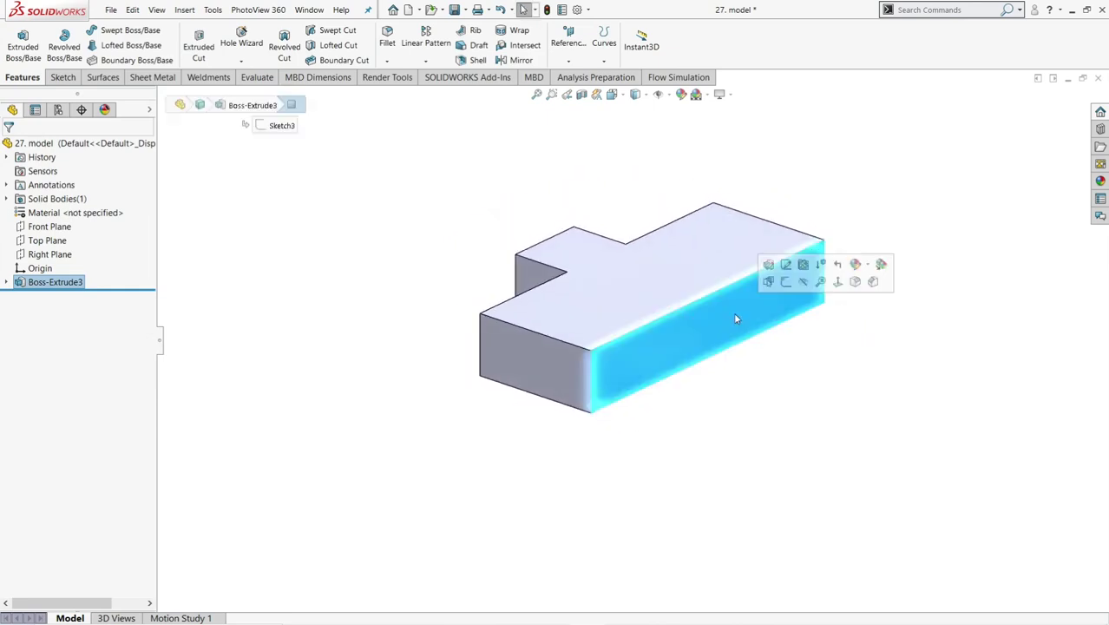
pyautogui.click(784, 283)
# - Trace the wall profile: base top edge, vertical side, 45° chamfer, 40-long top, slanted side
pyautogui.click(579, 45)
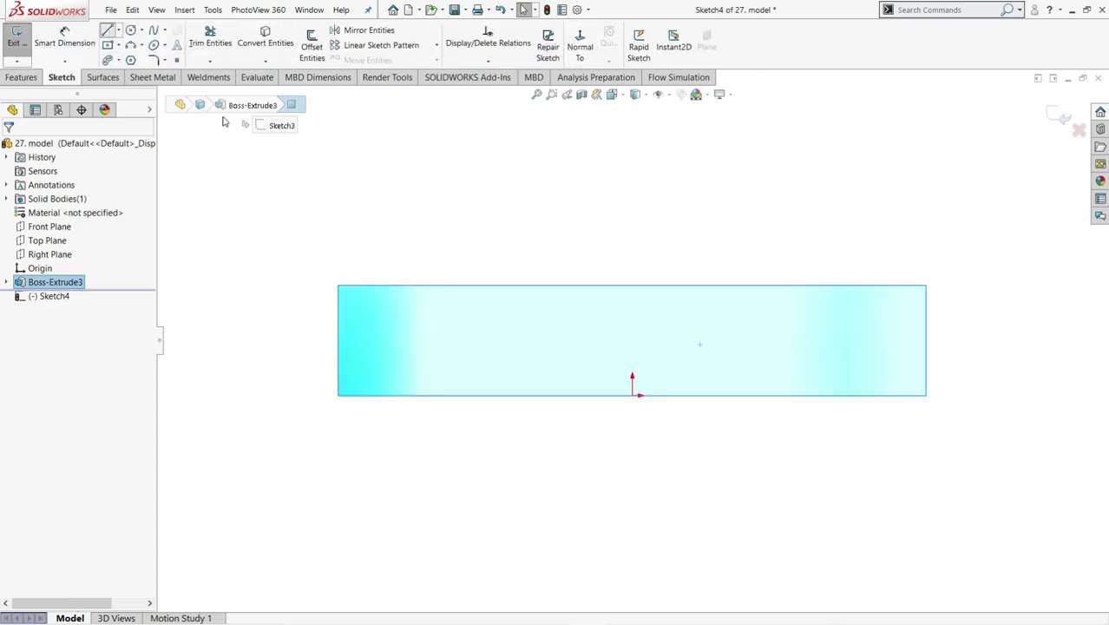
pyautogui.click(927, 288)
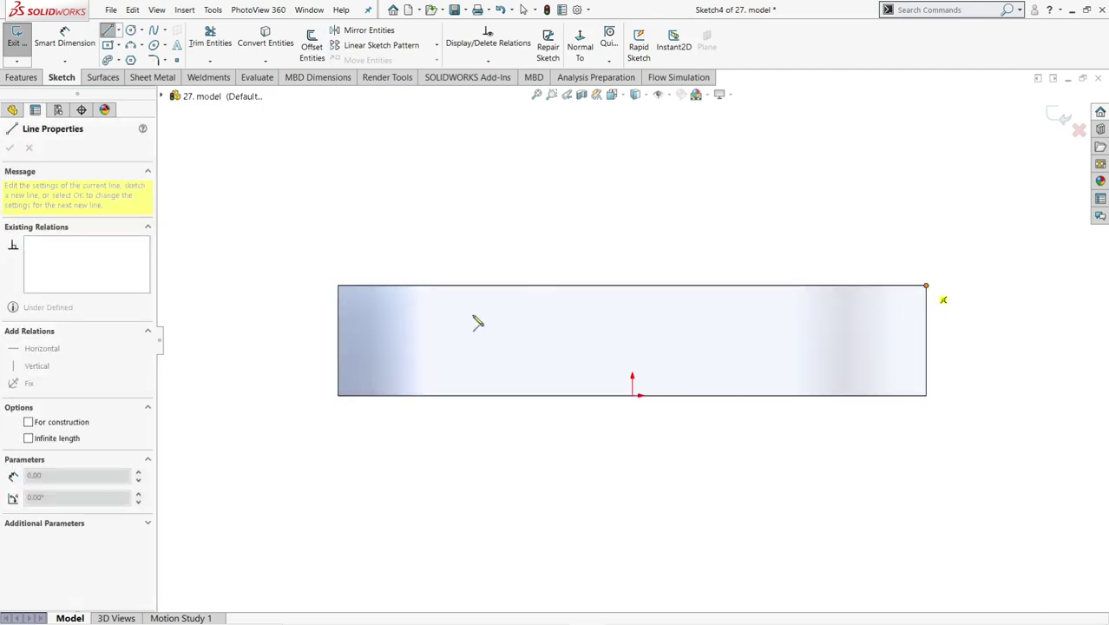
pyautogui.click(340, 287)
pyautogui.press('f')
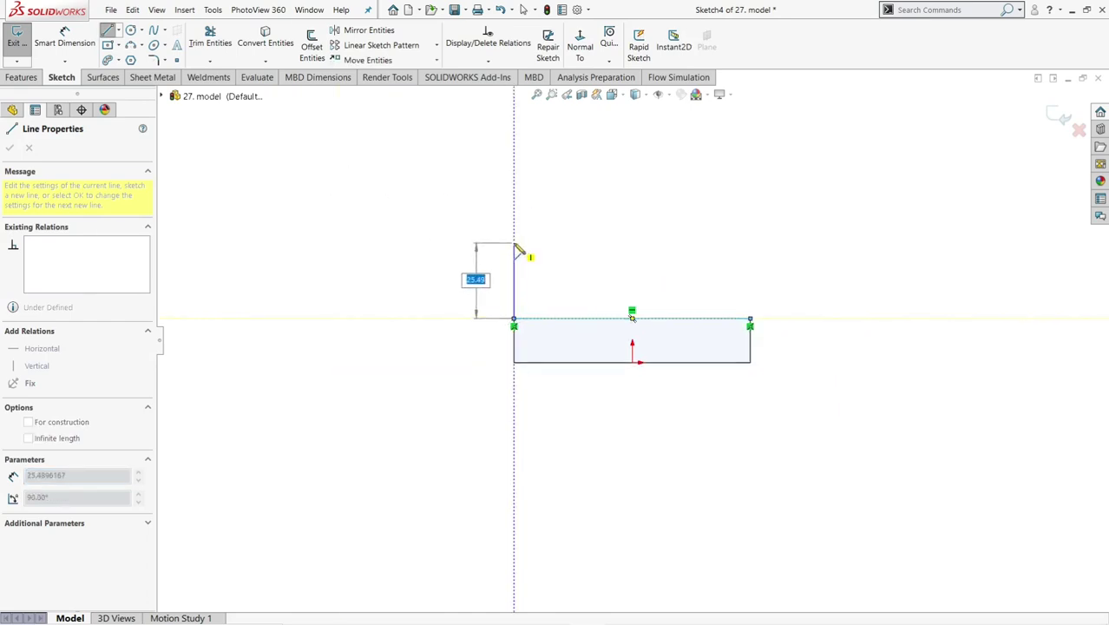
pyautogui.click(514, 244)
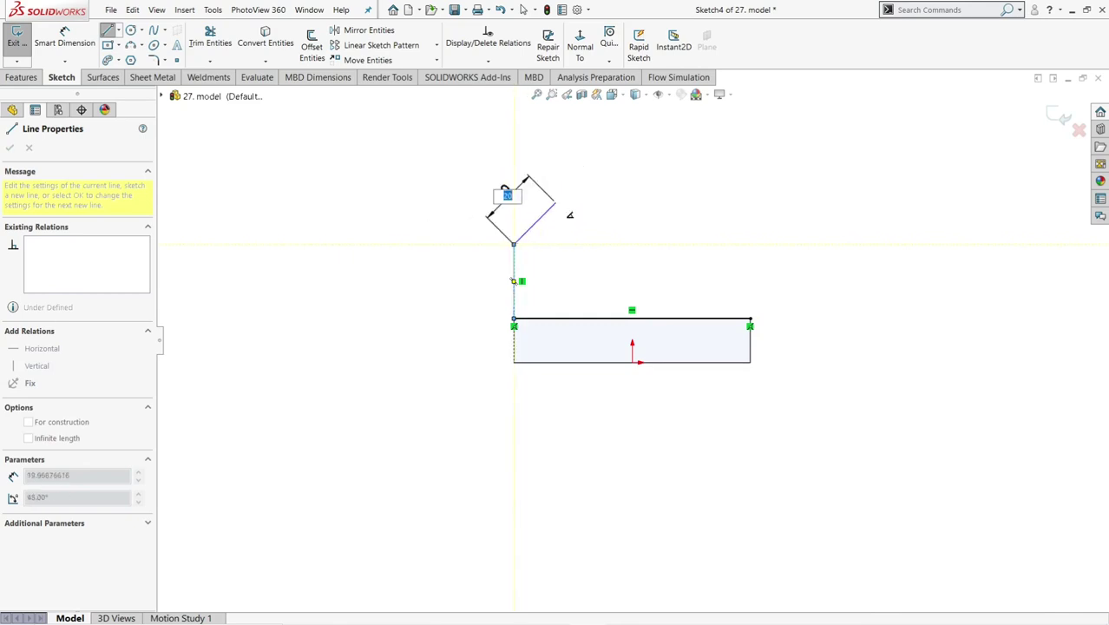
pyautogui.click(555, 203)
pyautogui.write('40')
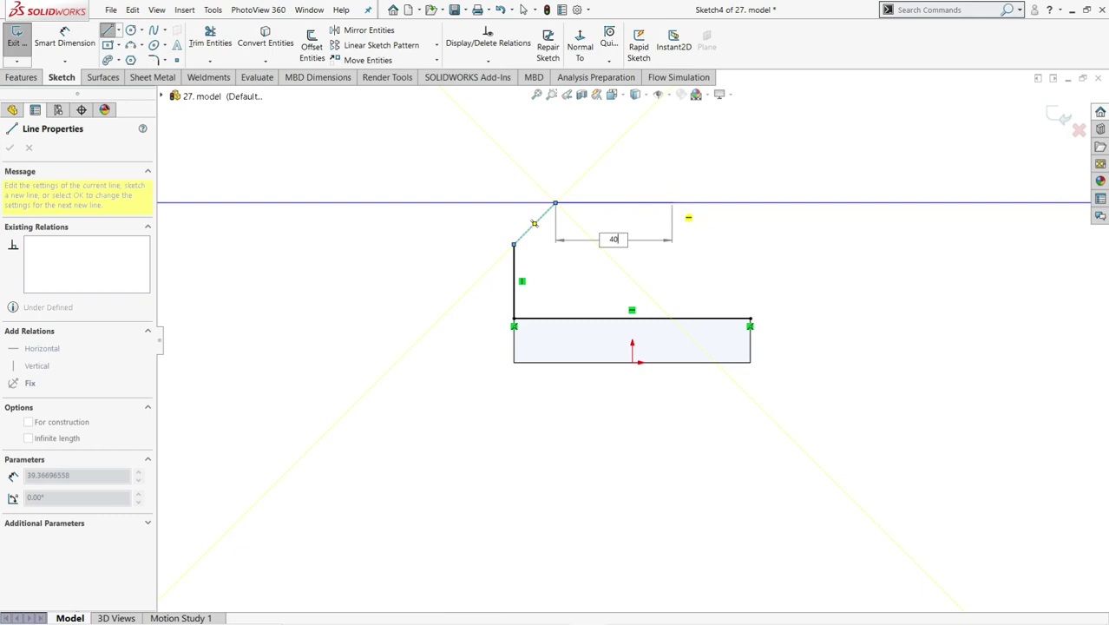
pyautogui.press('Return')
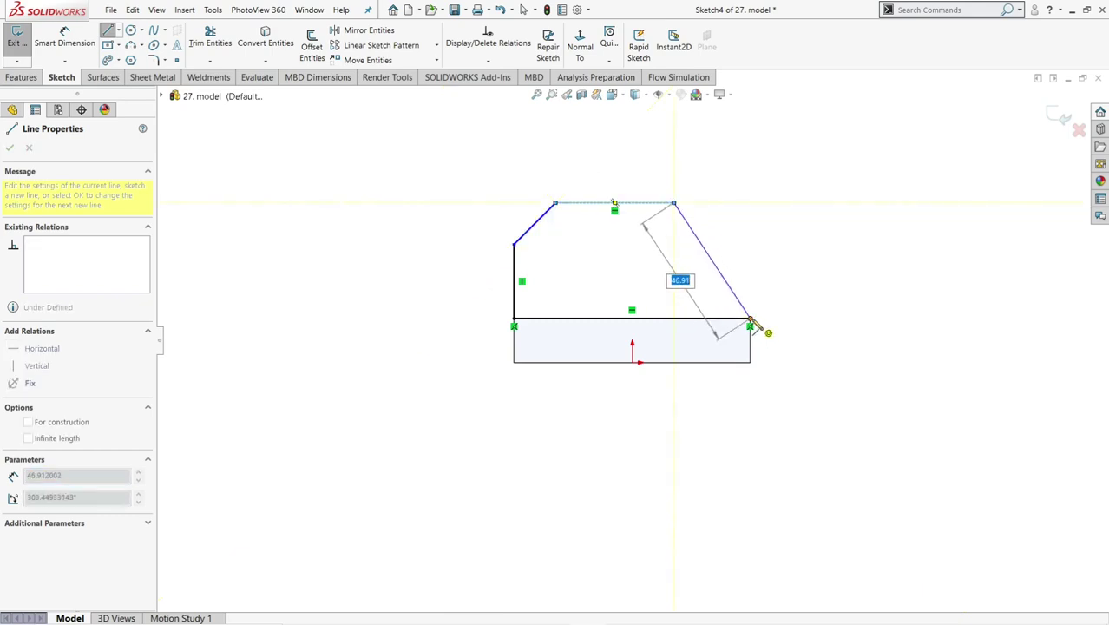
pyautogui.click(751, 320)
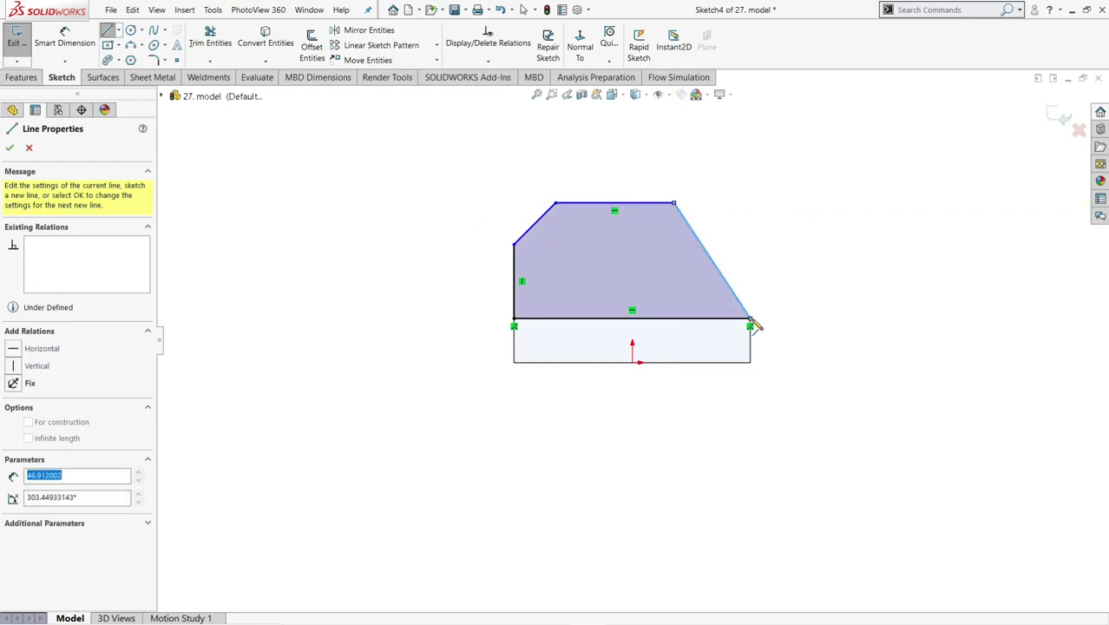
pyautogui.click(11, 148)
# - Extrude the profile 15 mm in reversed direction so the chamfered wall sits on the base
pyautogui.click(21, 77)
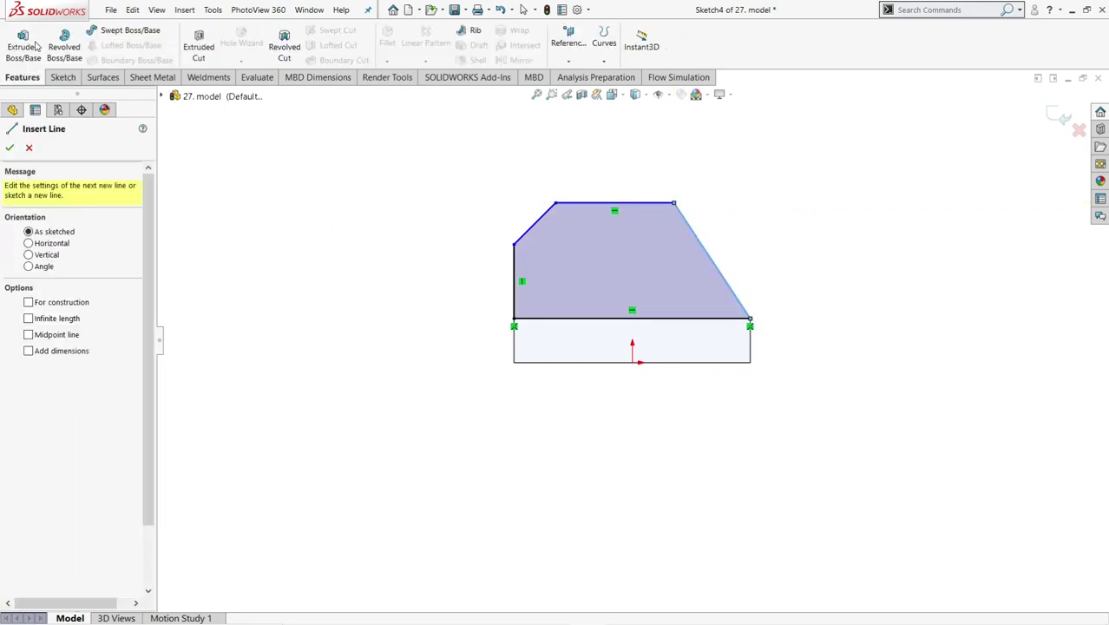
pyautogui.click(22, 46)
pyautogui.moveTo(637, 371); pyautogui.dragTo(768, 403, button='middle')
pyautogui.click(12, 228)
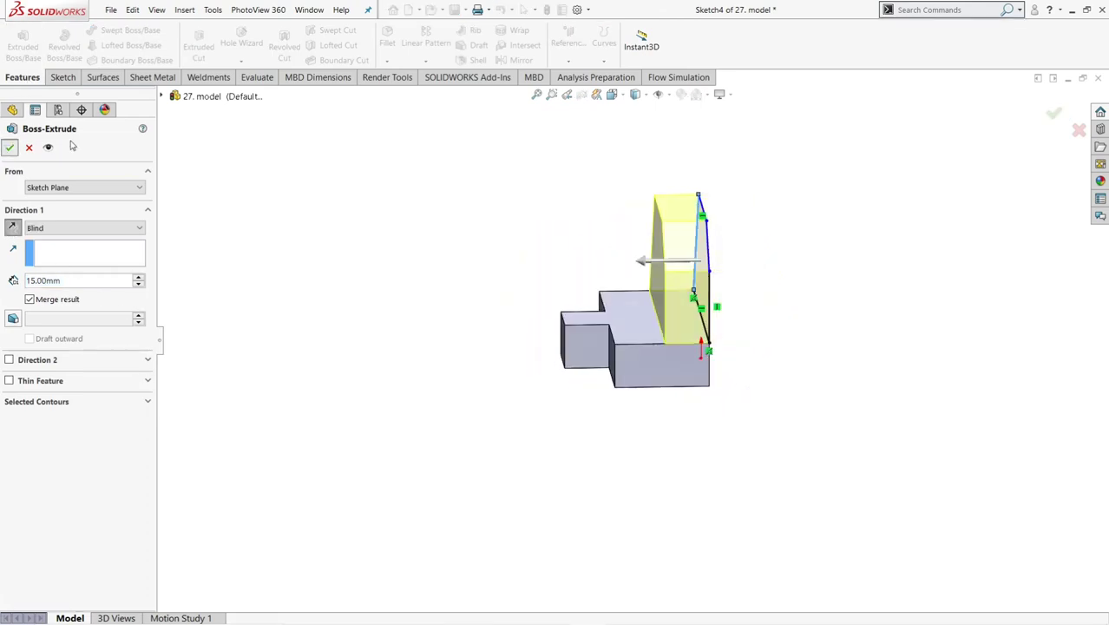
pyautogui.click(10, 148)
pyautogui.moveTo(526, 400)
pyautogui.mouseDown(button='middle')
pyautogui.moveTo(545, 387)
pyautogui.moveTo(629, 438)
pyautogui.moveTo(629, 409)
pyautogui.mouseUp(button='middle')
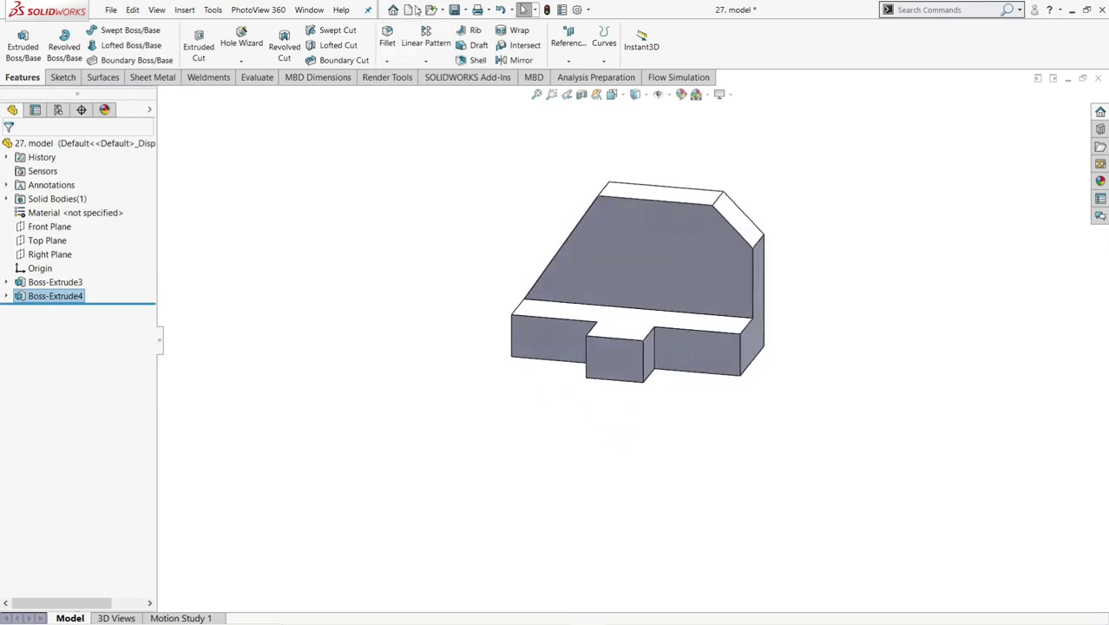
pyautogui.click(416, 9)
# - Create a new drawing document for the model, accepting the default sheet format
pyautogui.click(421, 41)
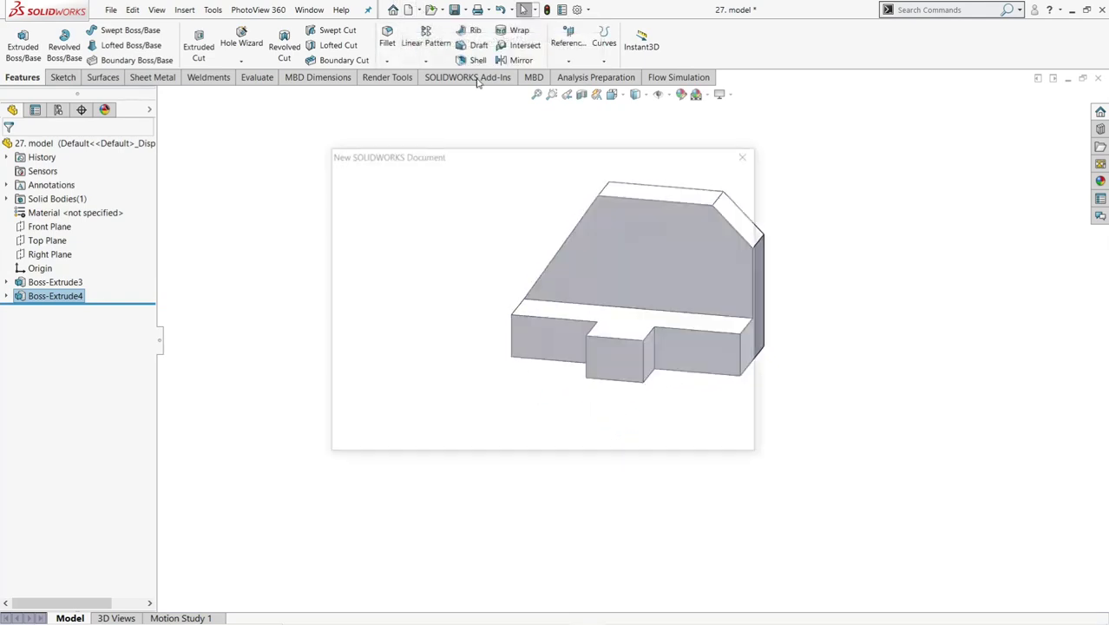
pyautogui.click(596, 428)
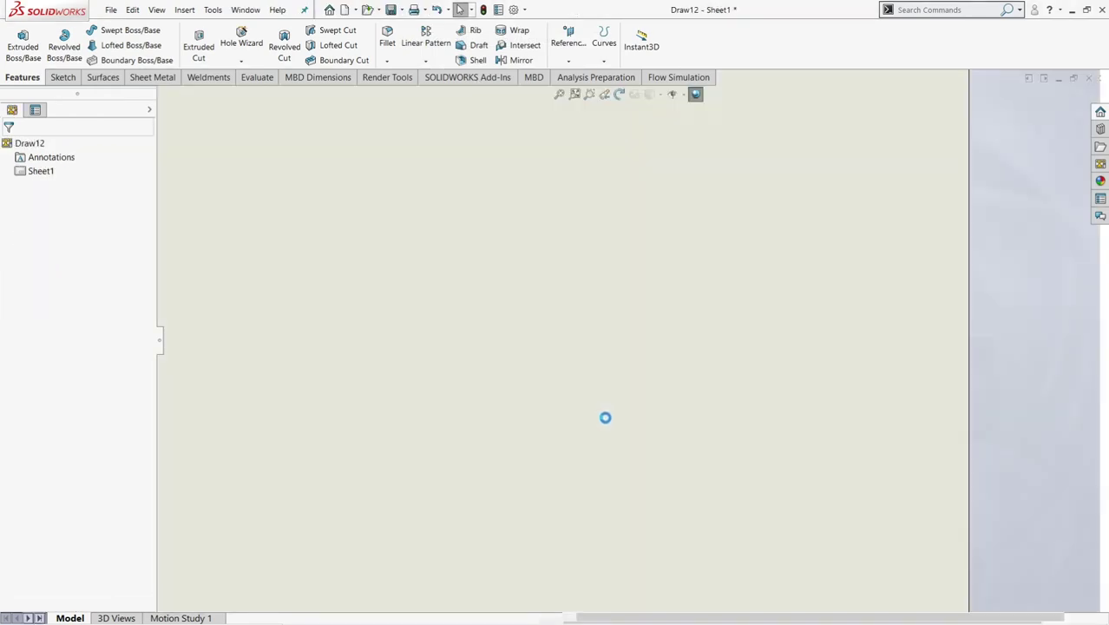
pyautogui.click(583, 411)
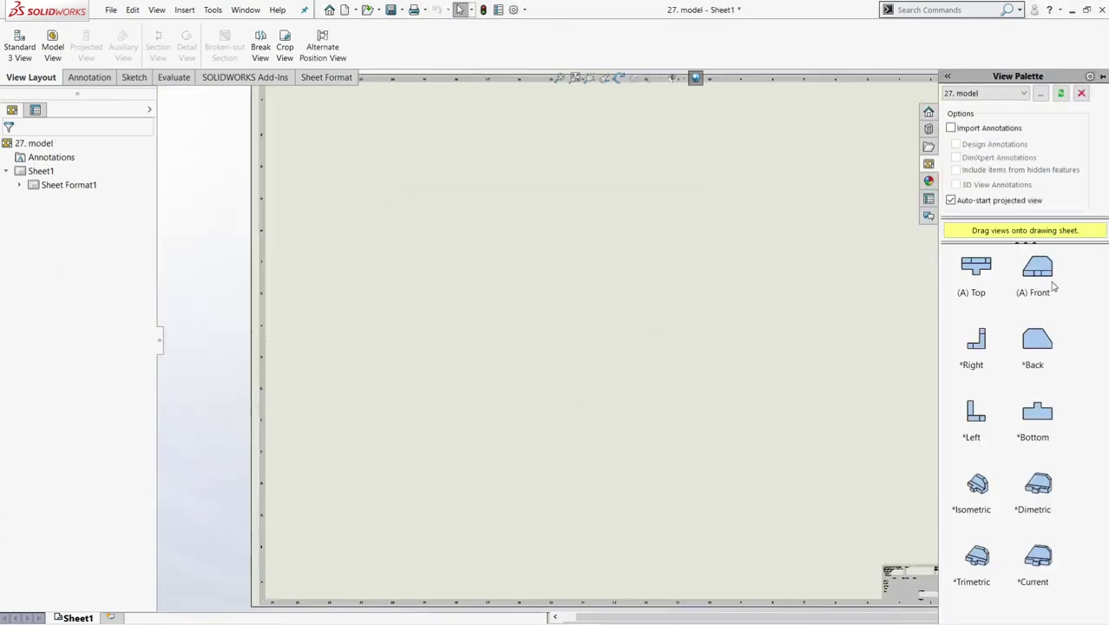
# - Place the front view at lower left, then top, right and isometric projected views
pyautogui.moveTo(1040, 278); pyautogui.dragTo(425, 473)
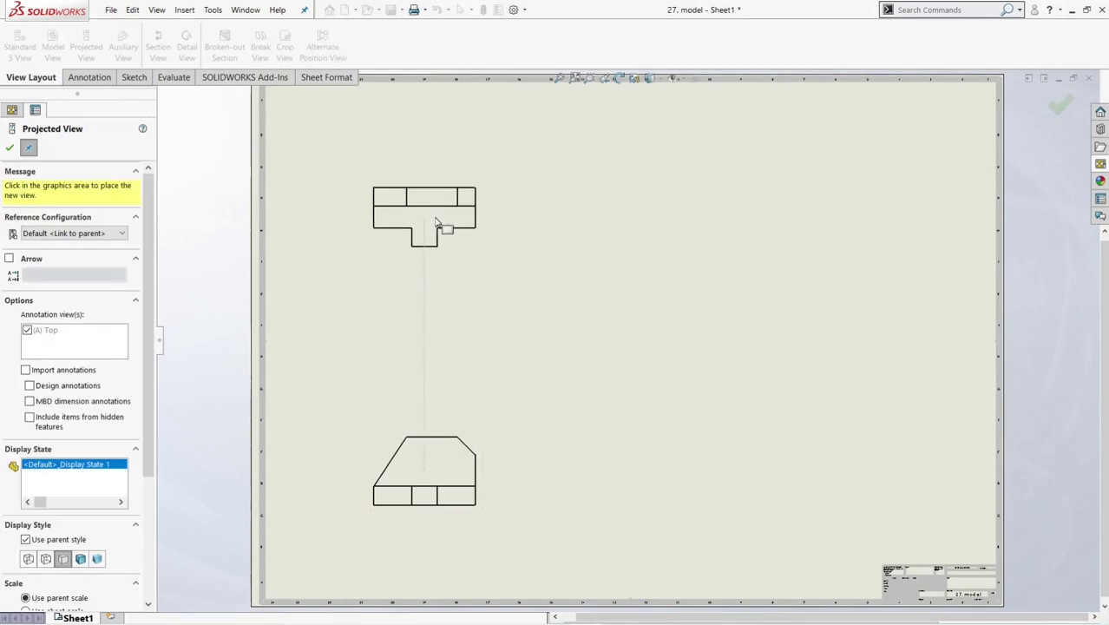
pyautogui.click(438, 224)
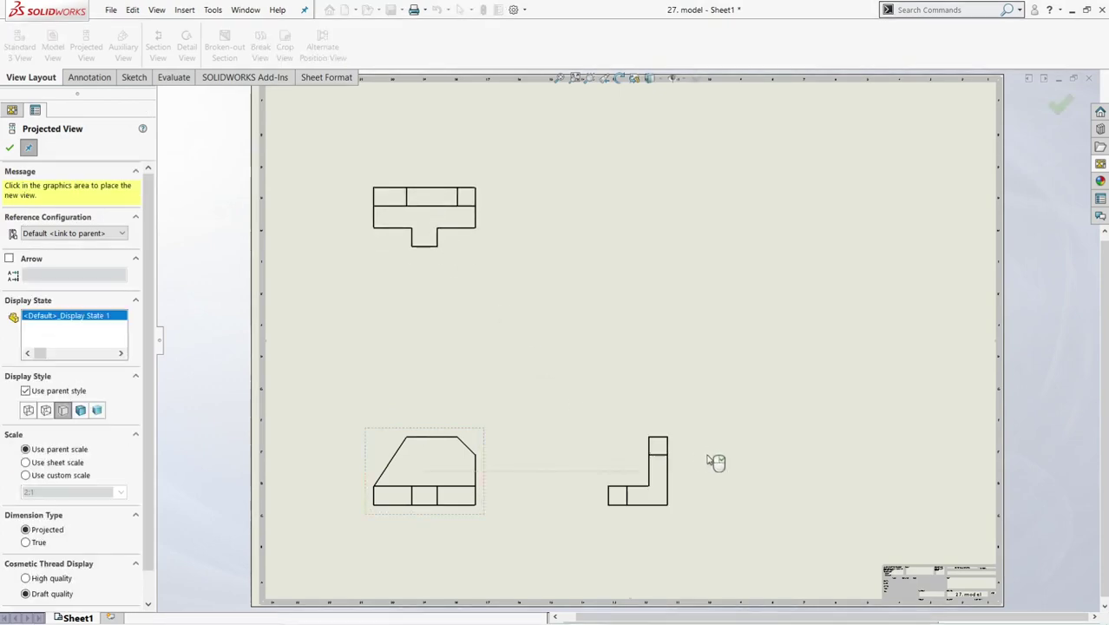
pyautogui.click(801, 464)
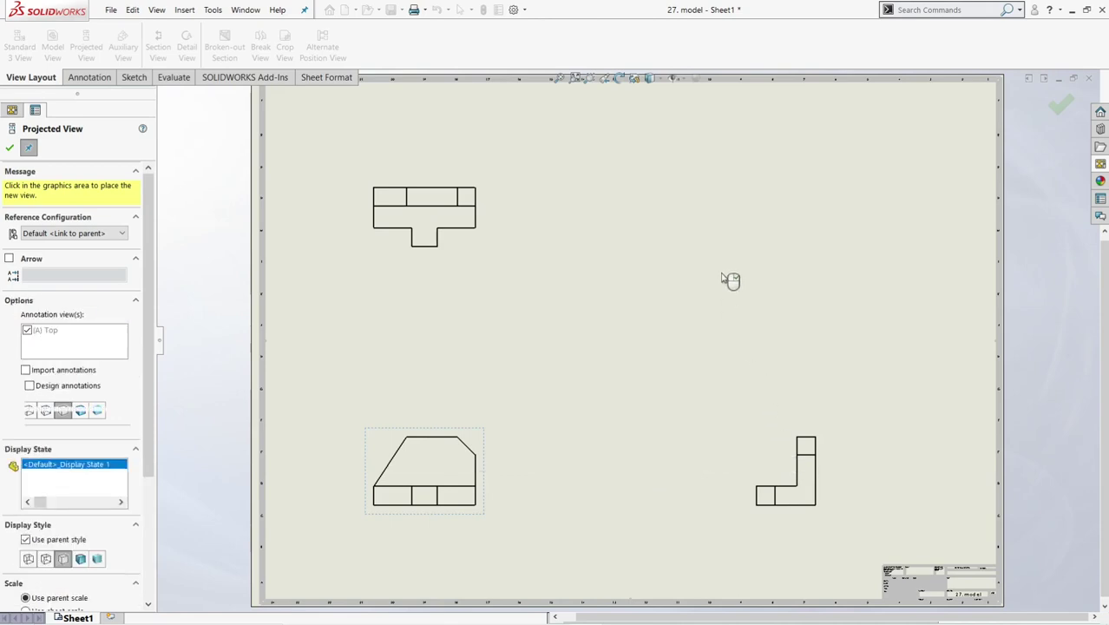
pyautogui.click(763, 243)
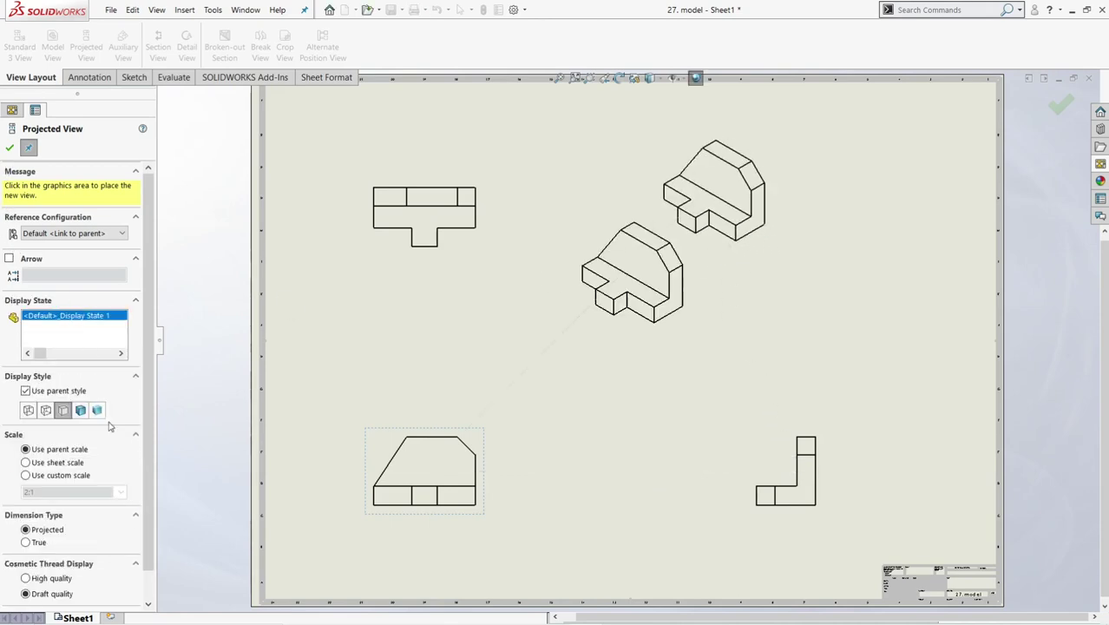
pyautogui.click(81, 410)
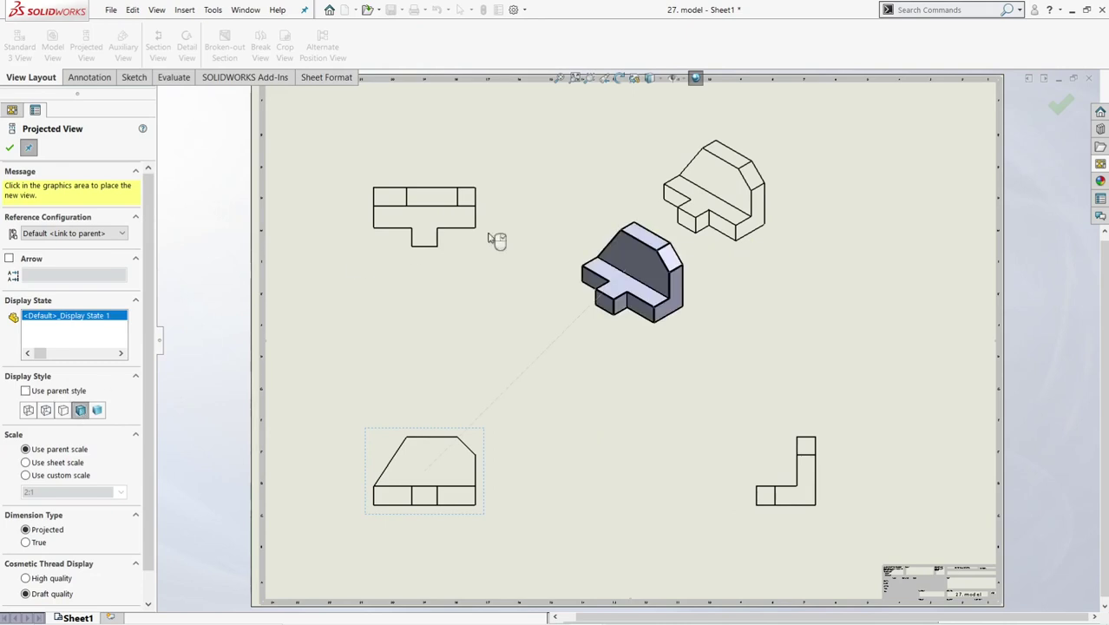
pyautogui.click(9, 149)
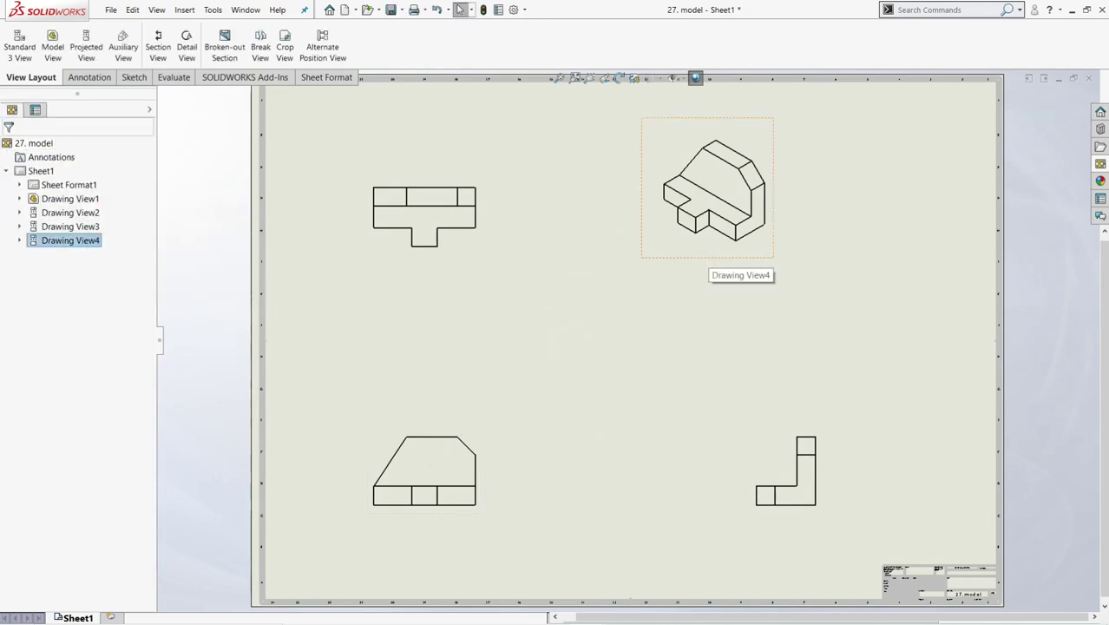
# - Move the isometric, right and top views closer together and shade the isometric view with edges
pyautogui.click(709, 258)
pyautogui.moveTo(709, 258); pyautogui.dragTo(775, 274)
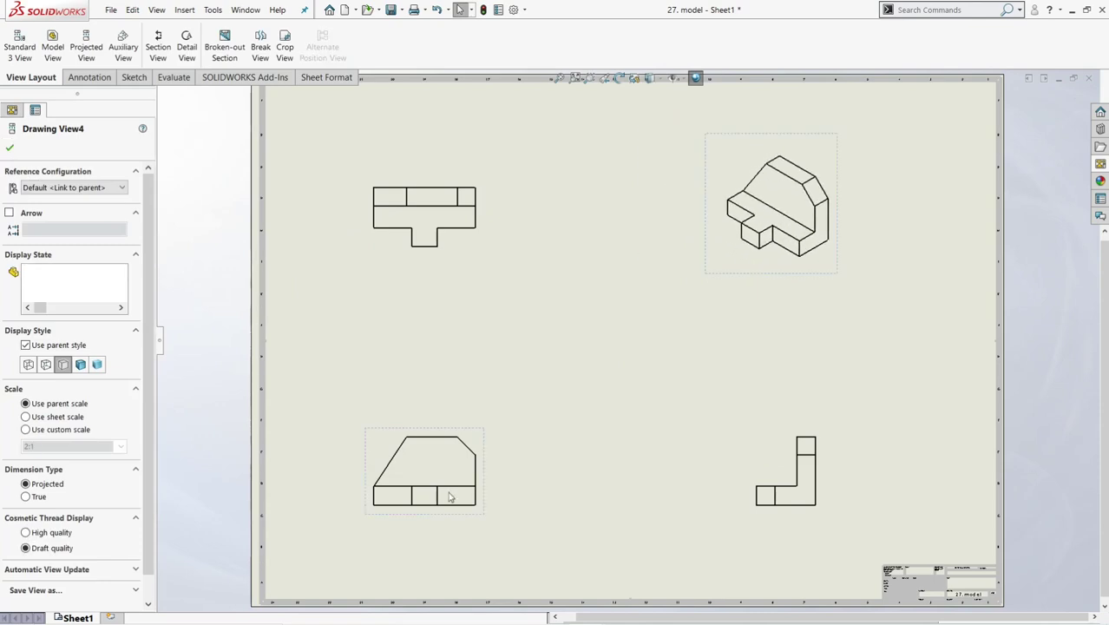
pyautogui.moveTo(762, 513); pyautogui.dragTo(623, 513)
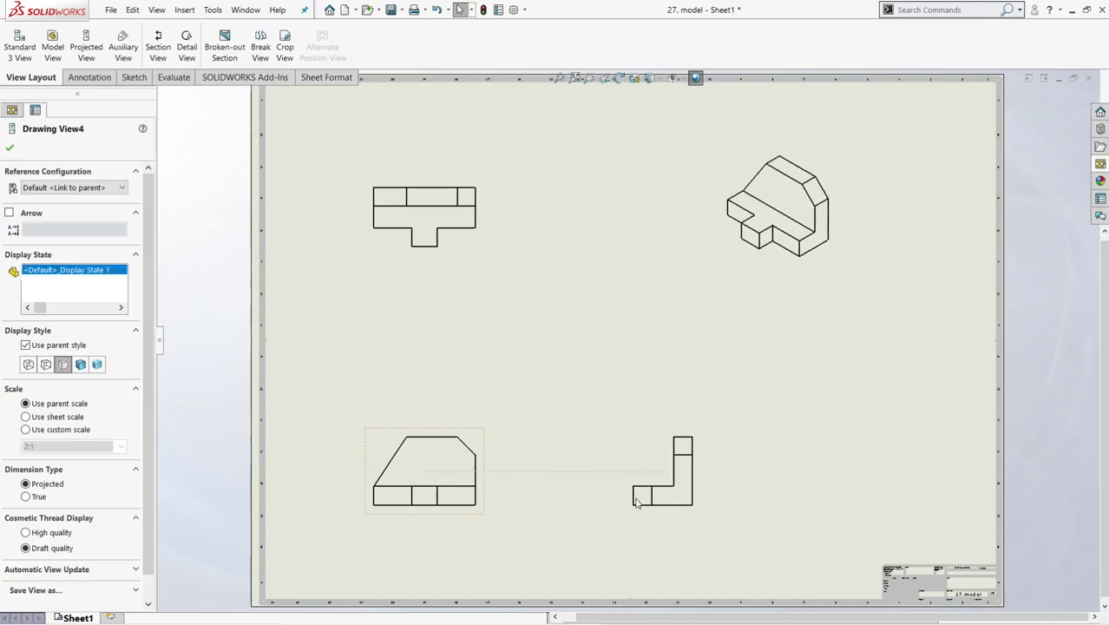
pyautogui.moveTo(406, 265); pyautogui.dragTo(386, 297)
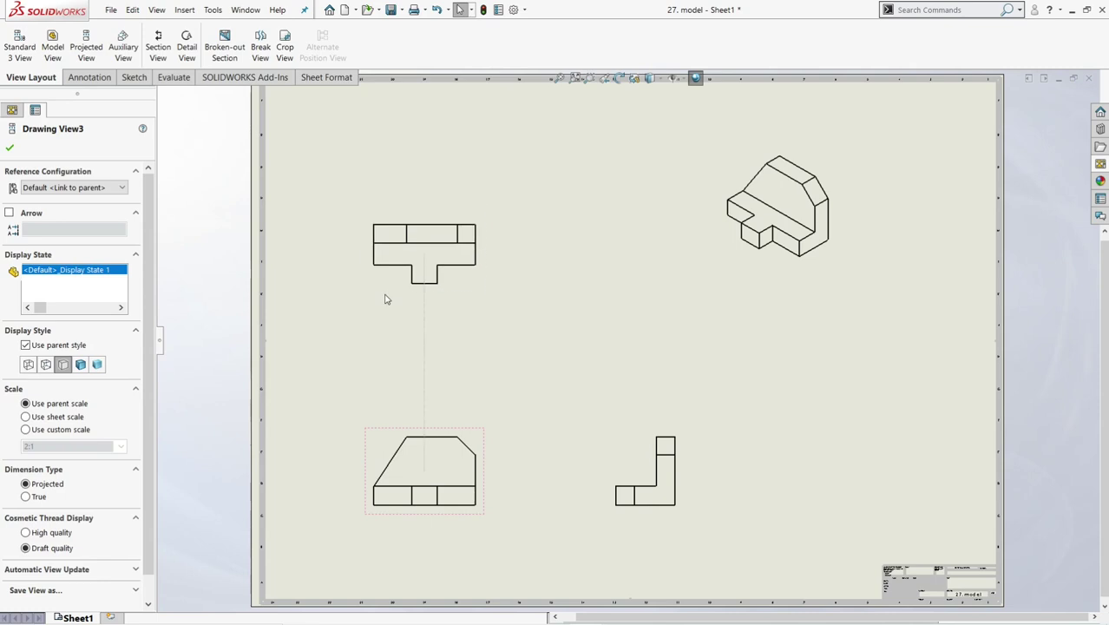
pyautogui.click(734, 267)
pyautogui.click(83, 367)
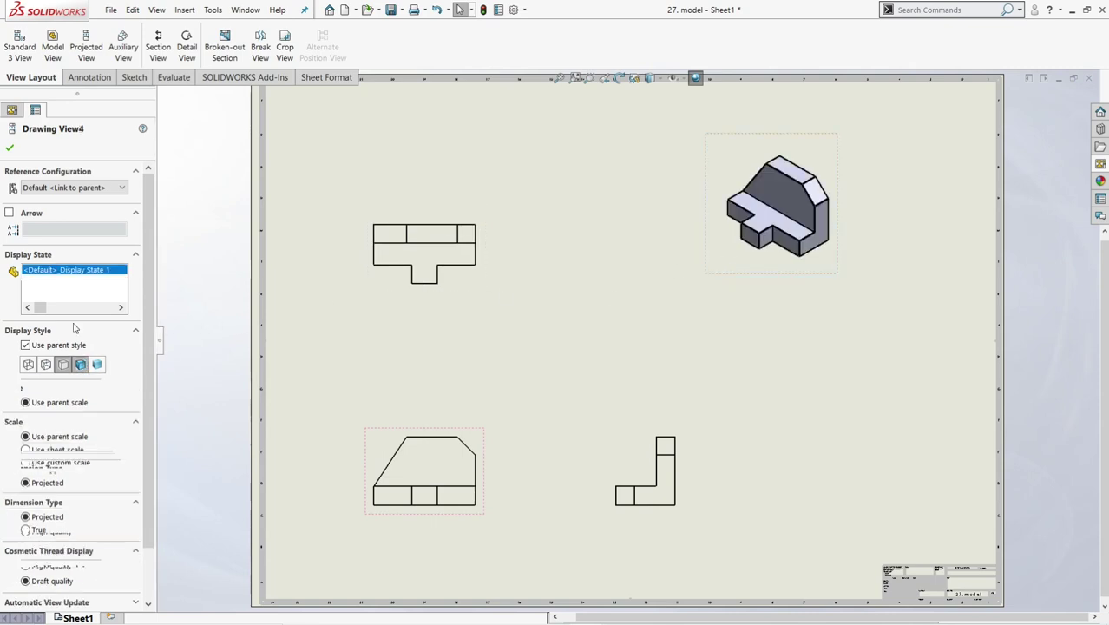